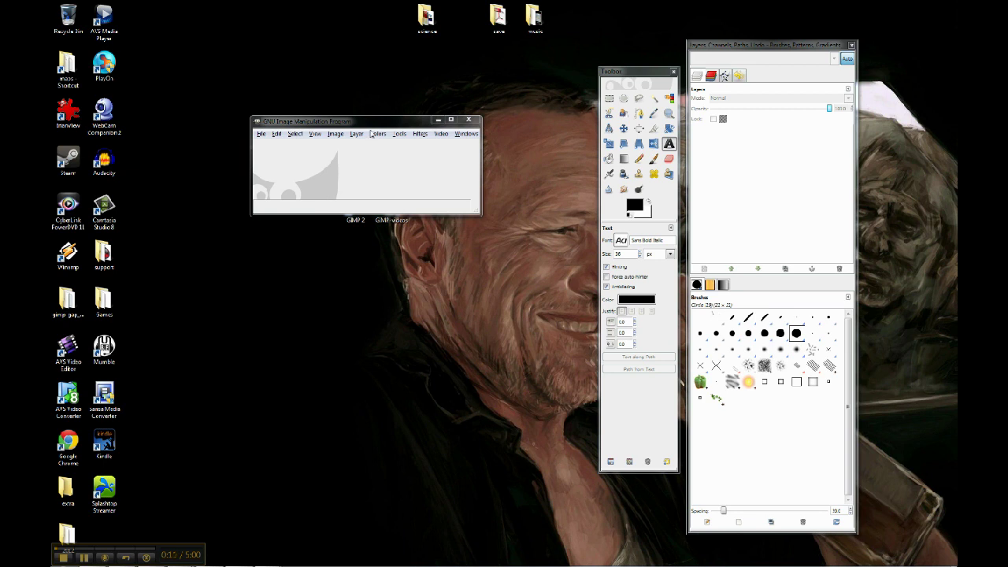
- Open the 2421 x20 TIFF image from the text folder and shift its image window slightly on the desktop
click(261, 134)
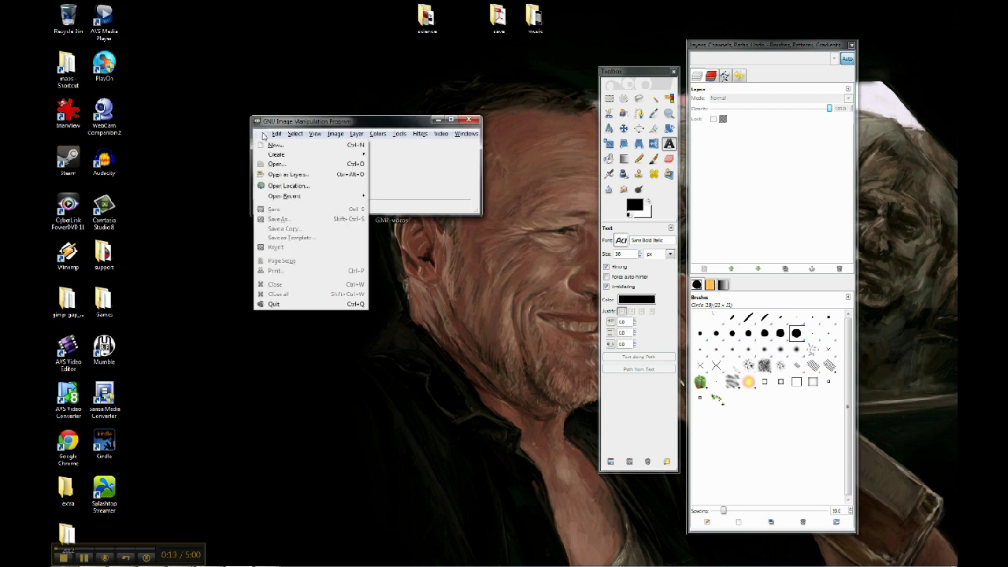
click(279, 165)
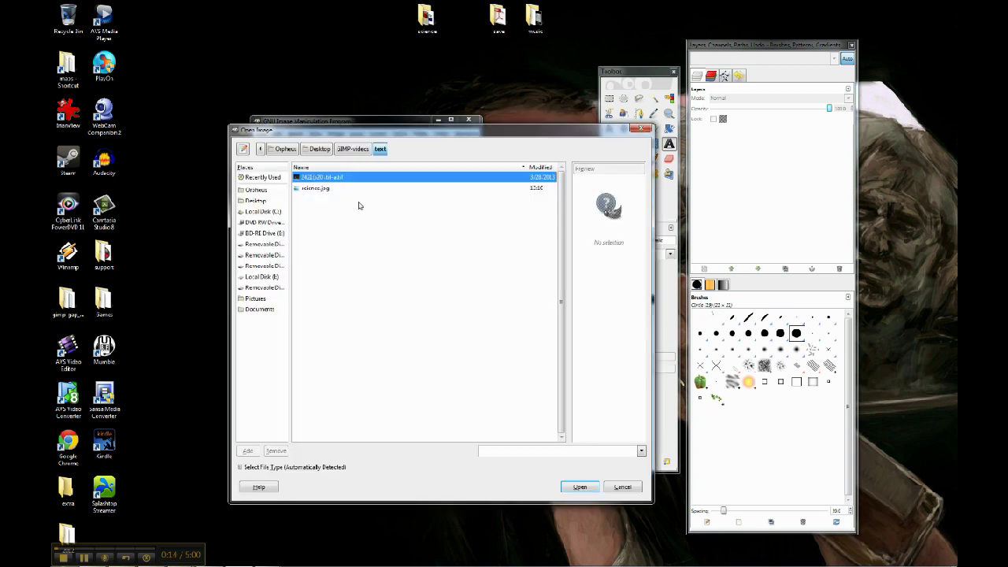
double_click(322, 178)
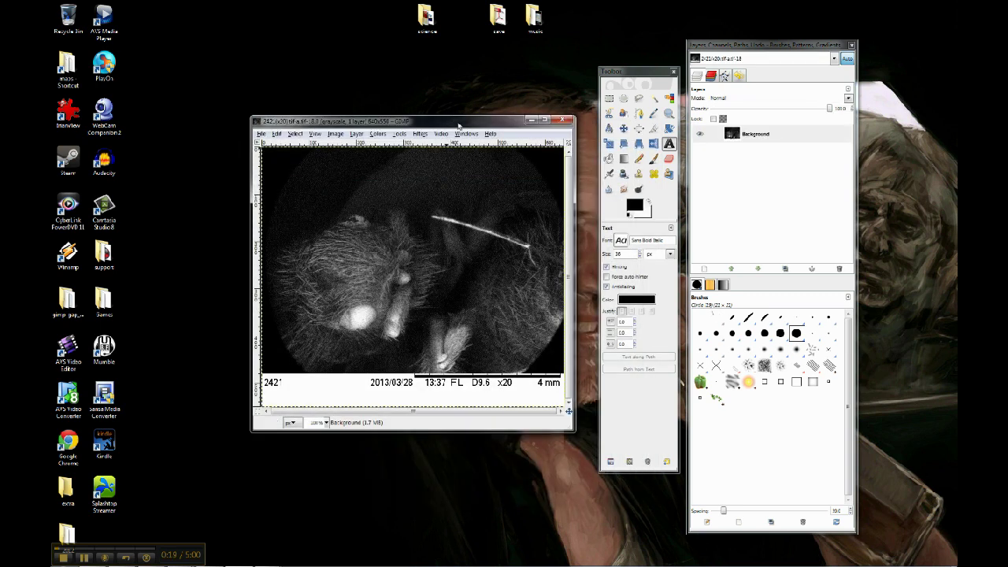
drag(458, 125, 445, 112)
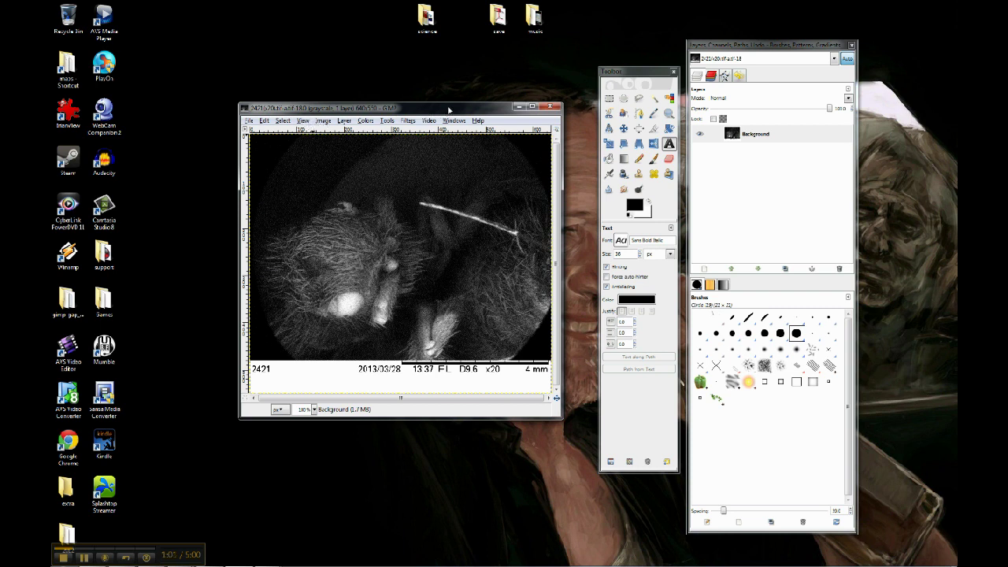
- Add a new transparent layer of 640 × 550 px above the Background layer
click(756, 137)
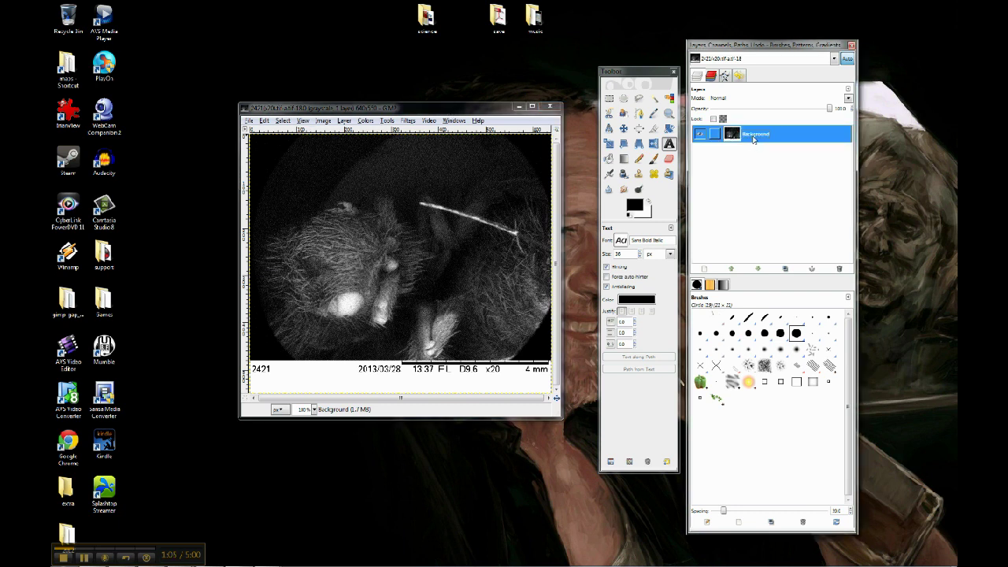
click(342, 123)
click(356, 133)
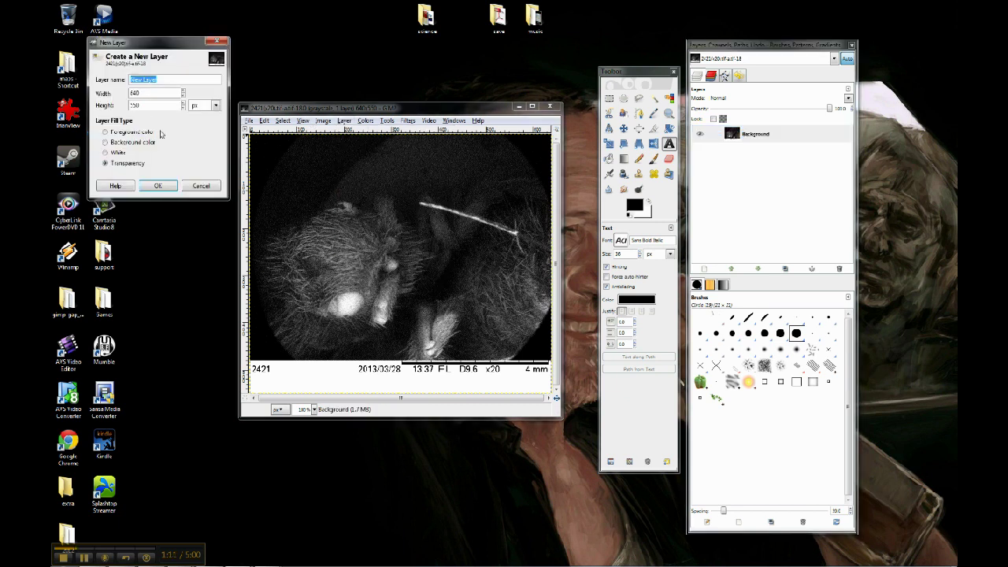
click(159, 187)
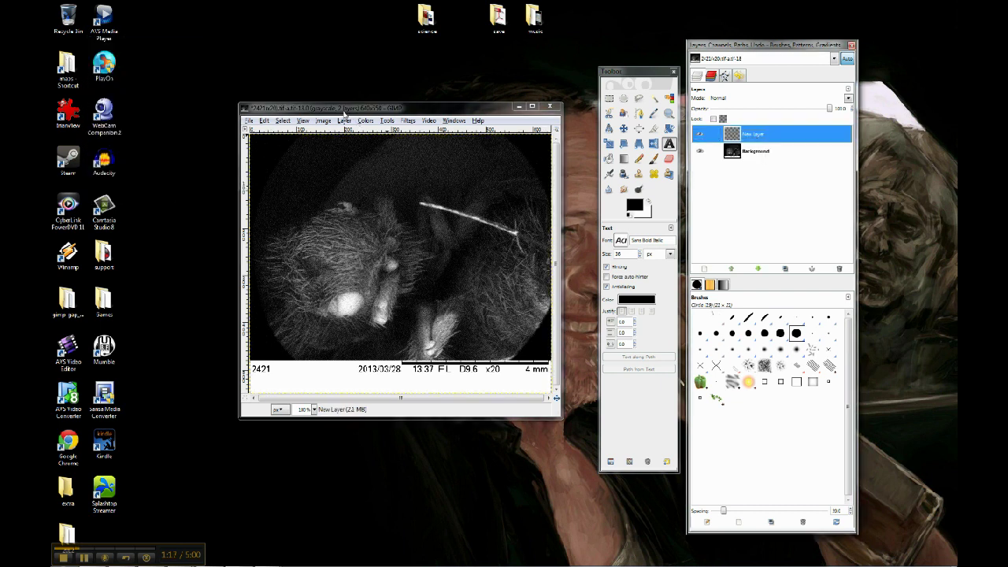
click(344, 120)
click(363, 132)
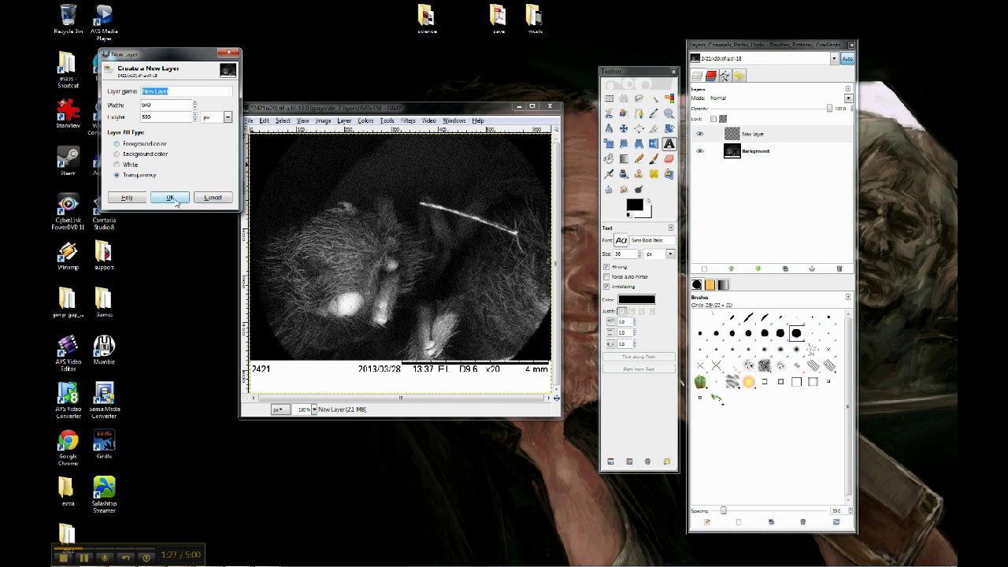
click(210, 198)
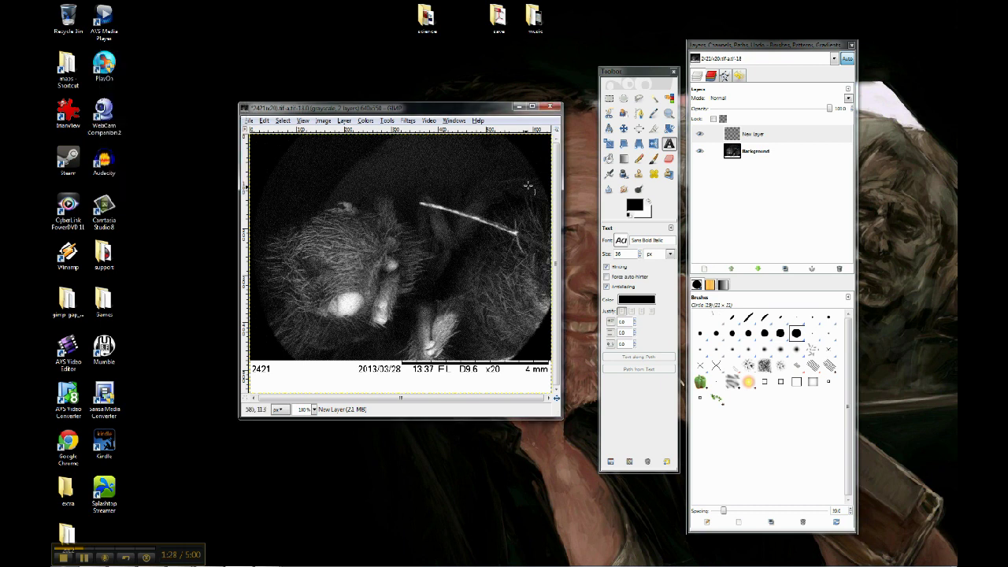
- On the new layer, draw an elliptical selection about 267 × 121 px in the dark area above the bright diagonal line
click(758, 136)
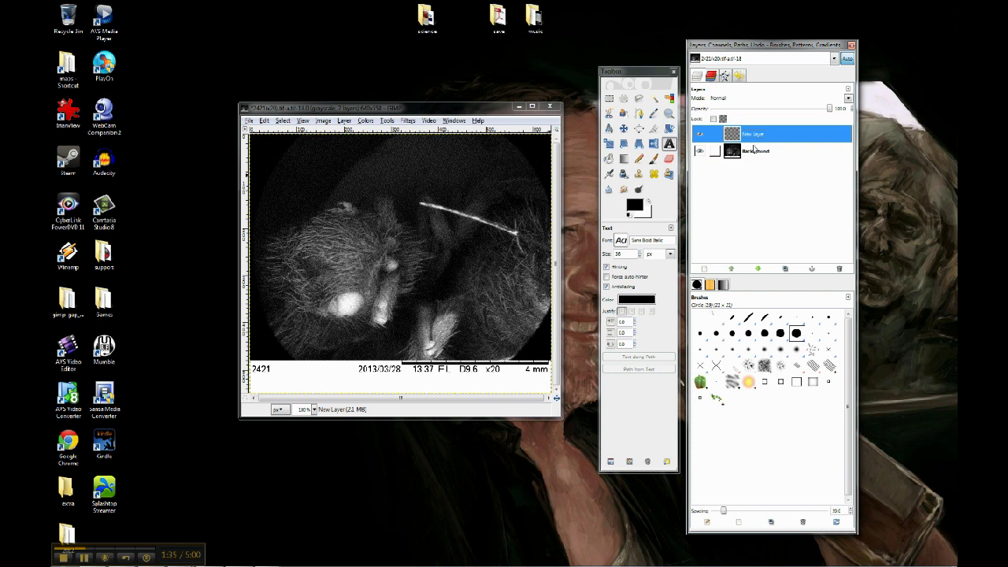
click(623, 98)
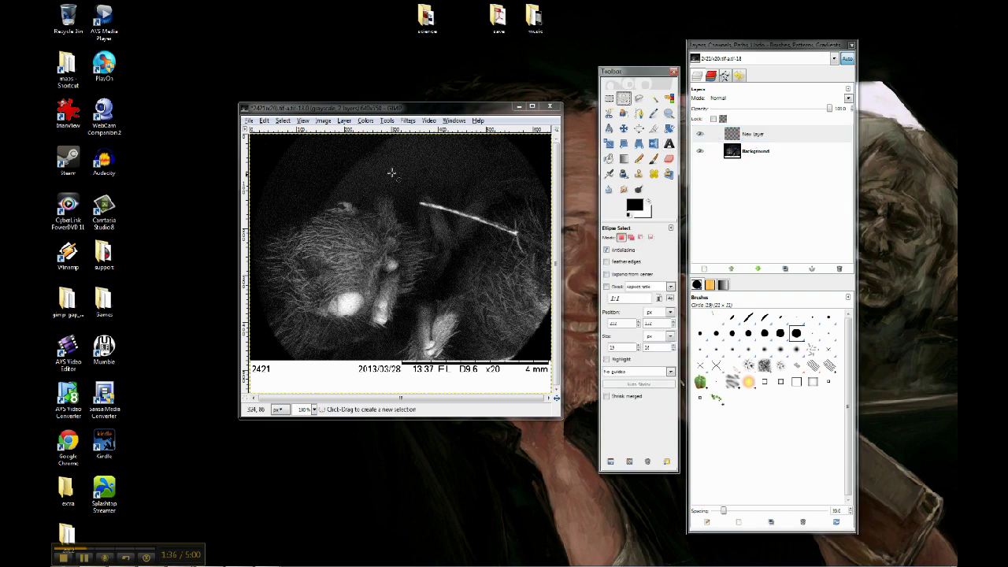
click(392, 172)
drag(386, 145, 511, 201)
click(451, 173)
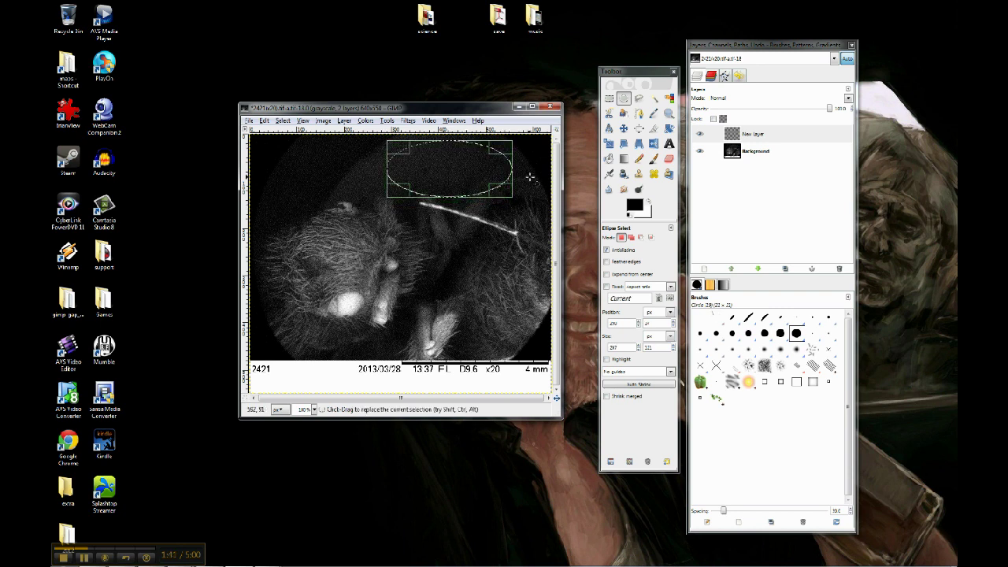
key(Return)
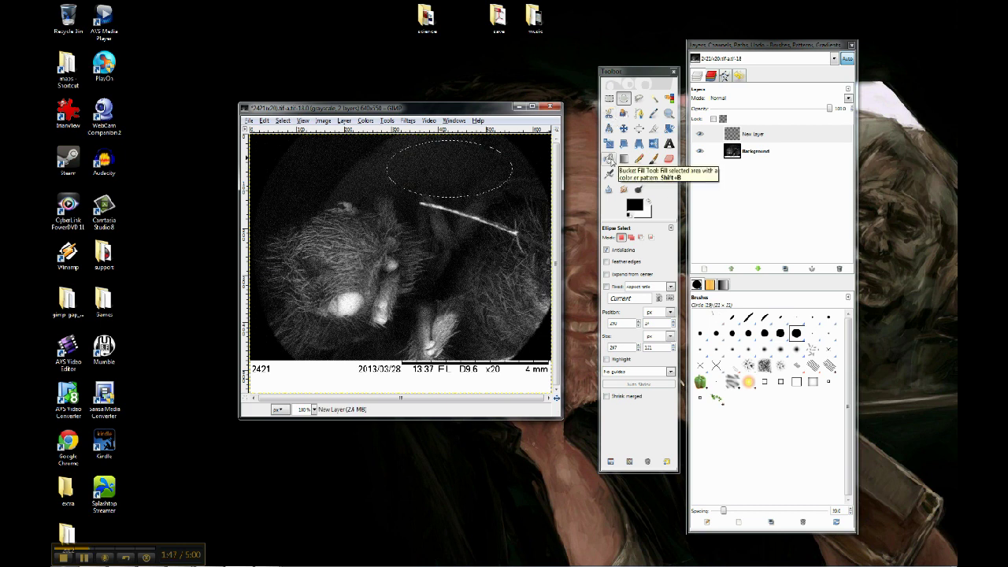
- Fill the elliptical selection with black, swap the foreground and background colors, and refill it with white
click(610, 159)
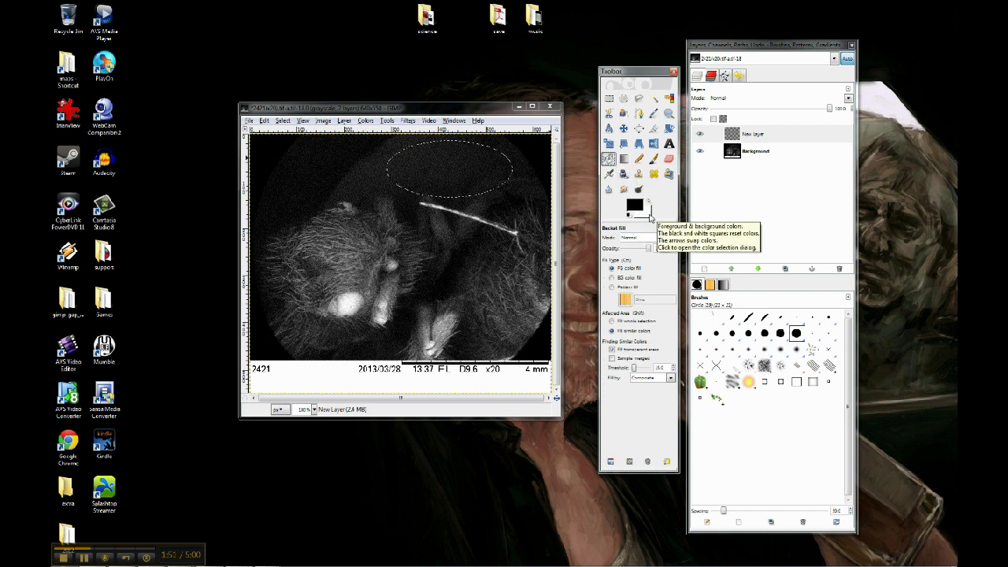
click(452, 164)
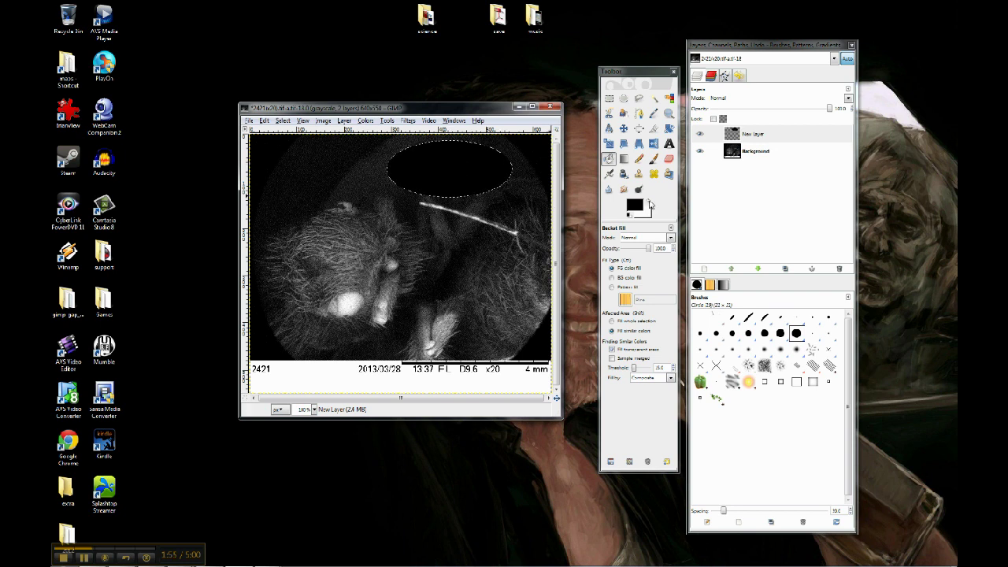
click(650, 203)
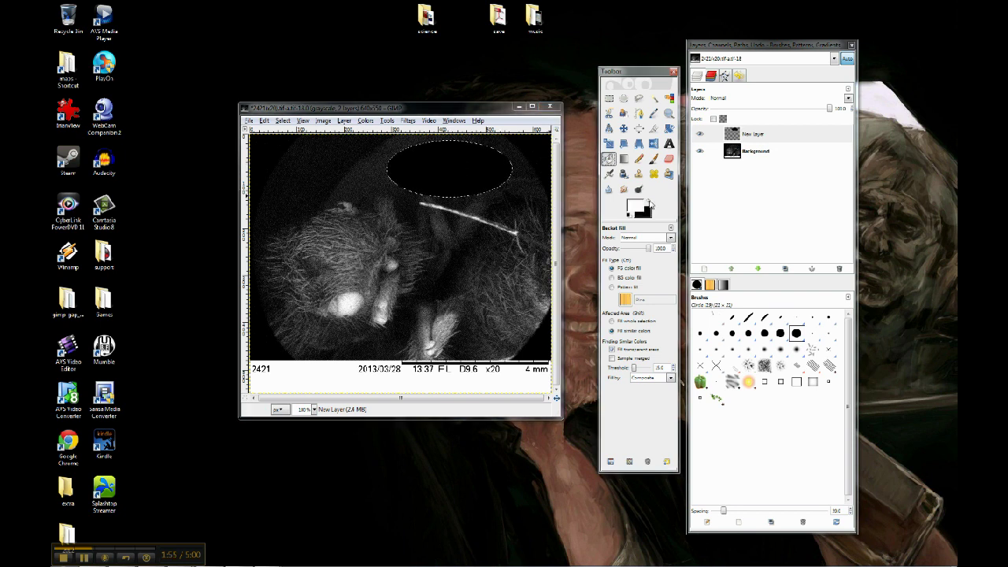
click(452, 165)
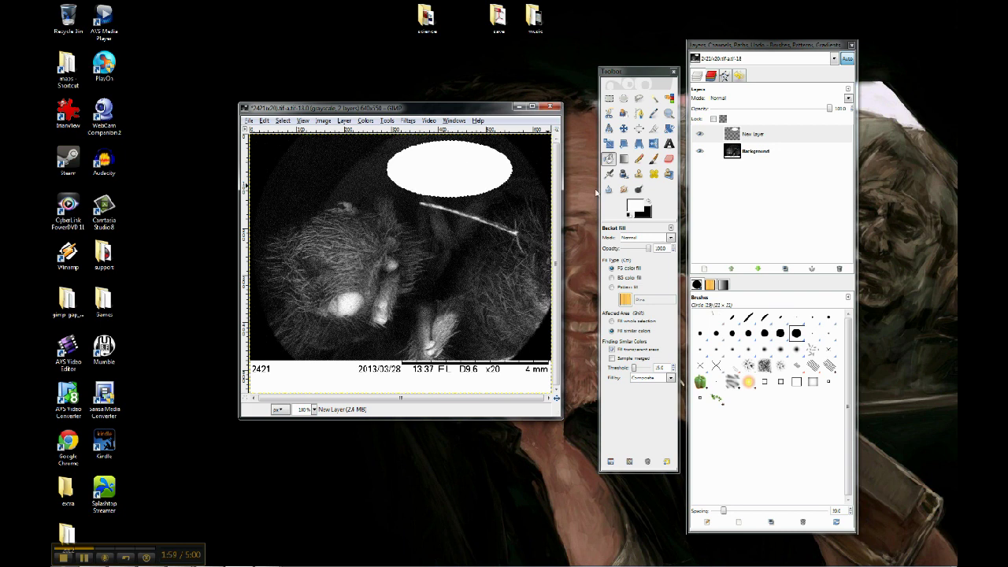
- Draw a small round selection about 32 × 28 px at the lower left of the white ellipse and fill it white
click(623, 98)
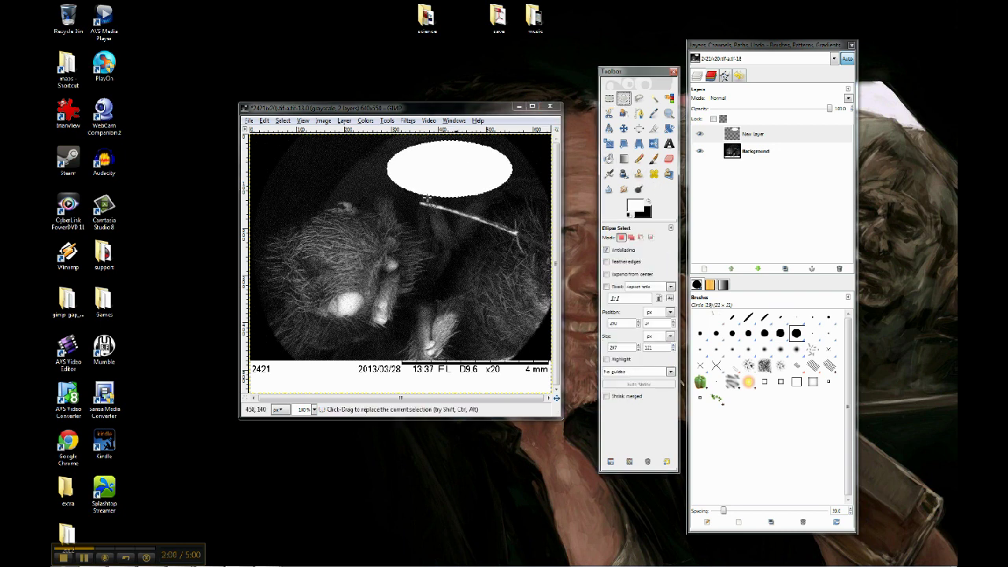
drag(361, 186, 376, 196)
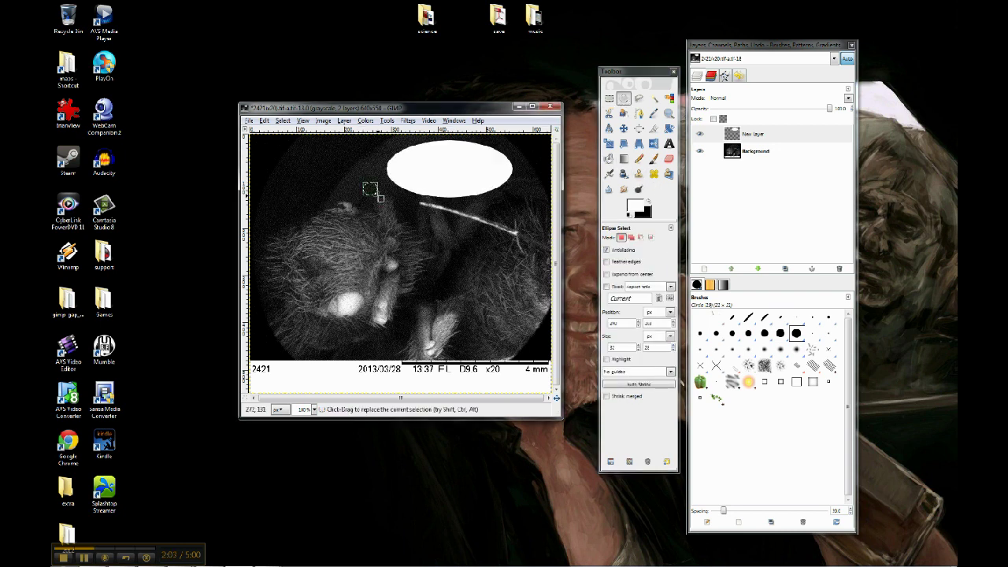
key(shift+b)
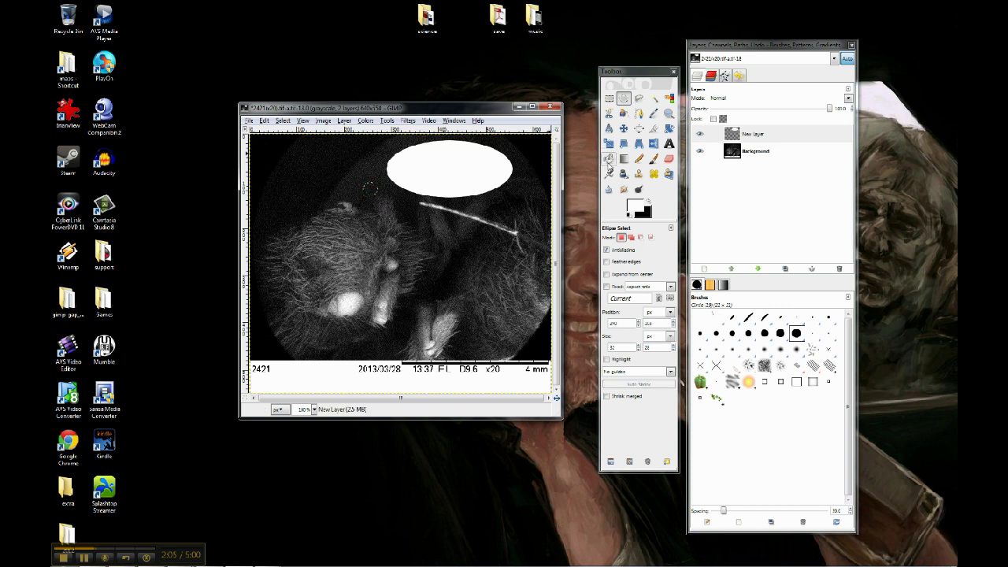
click(371, 189)
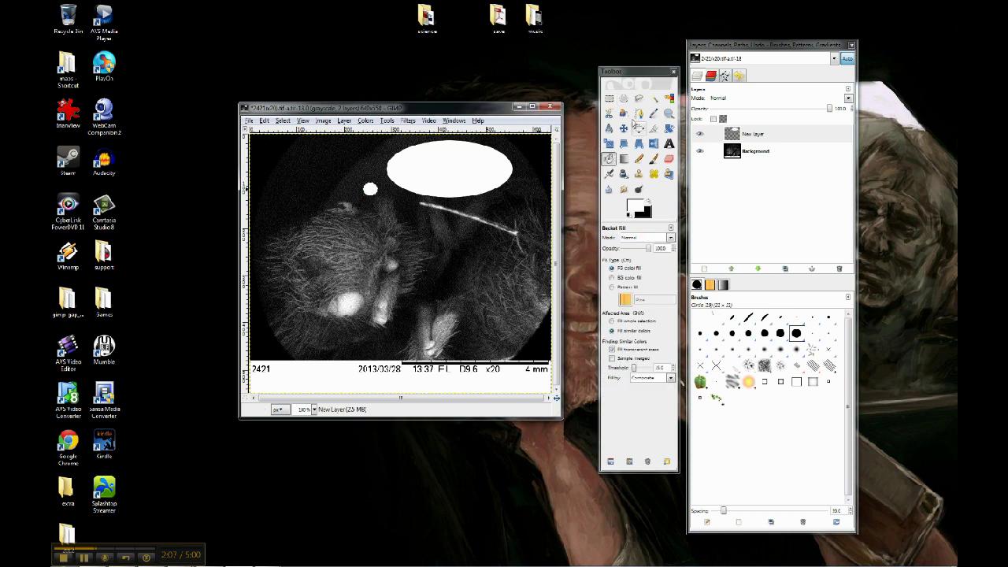
- Draw a smaller round selection about 22 px wide, lower left of the first white dot, and fill it white
click(624, 97)
drag(341, 193, 355, 203)
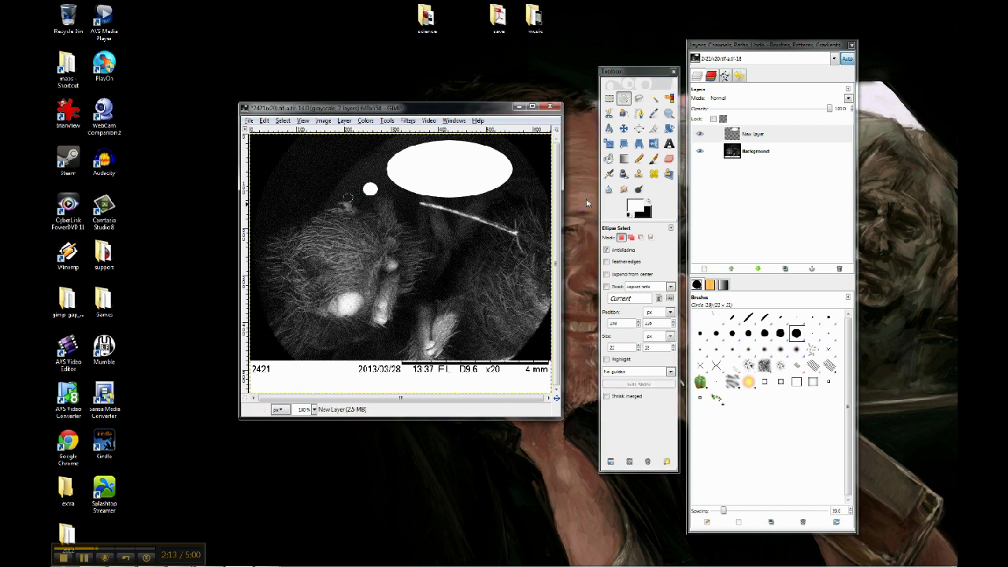
click(609, 158)
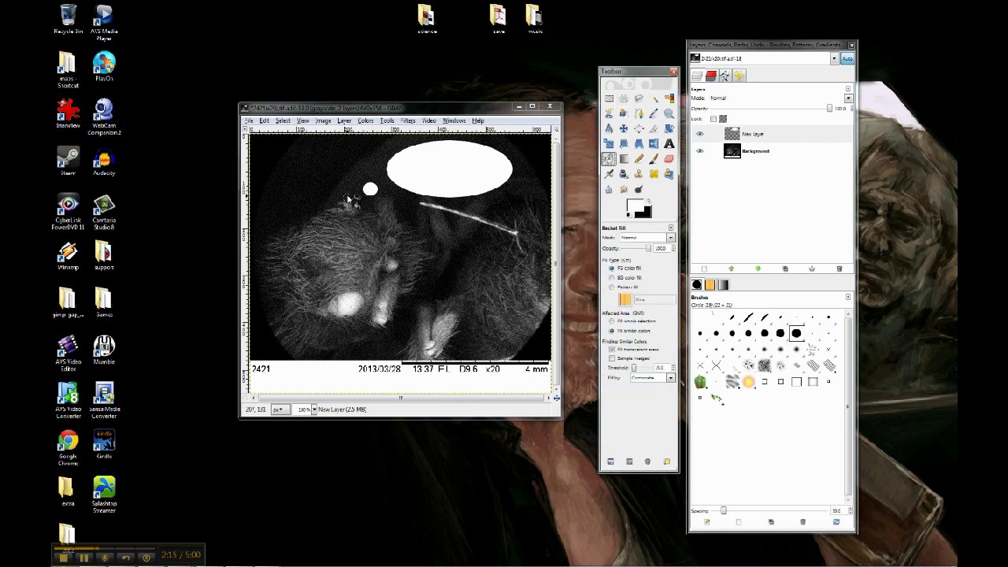
click(349, 201)
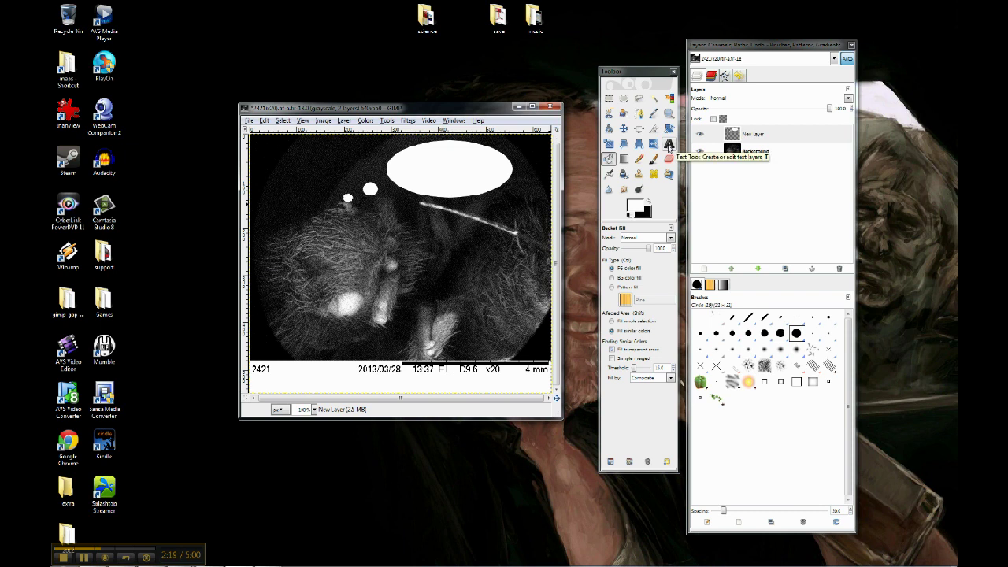
- Set up the Text tool with the Sans Bold Italic font and the dark red color 7f0000
click(668, 144)
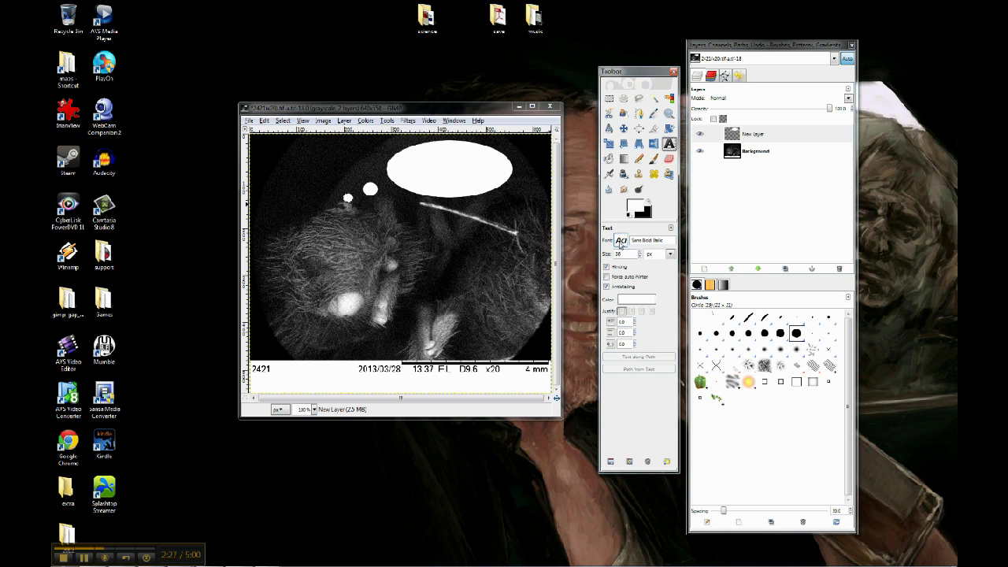
click(620, 241)
scroll(695, 337, up, 4)
scroll(696, 337, down, 3)
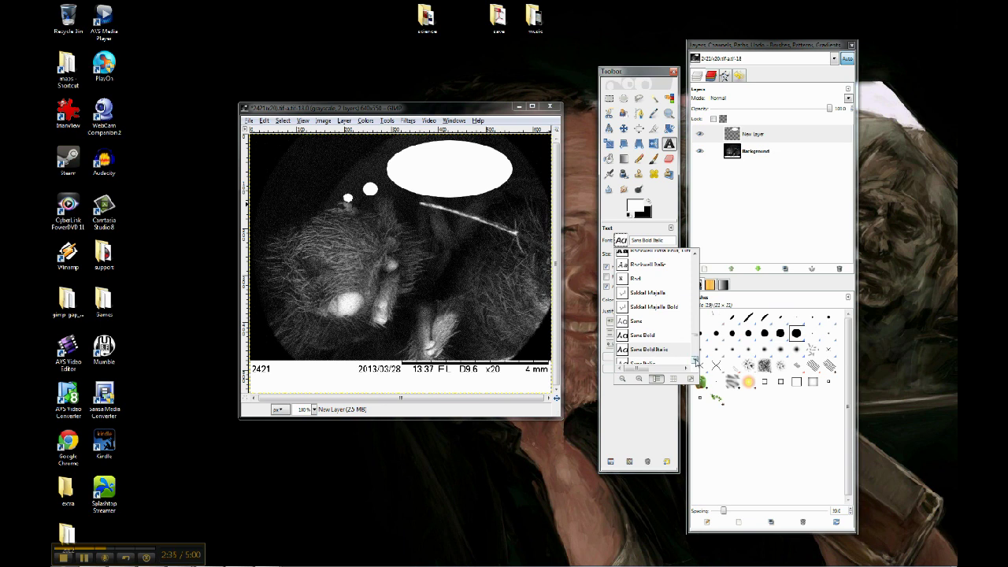
click(695, 360)
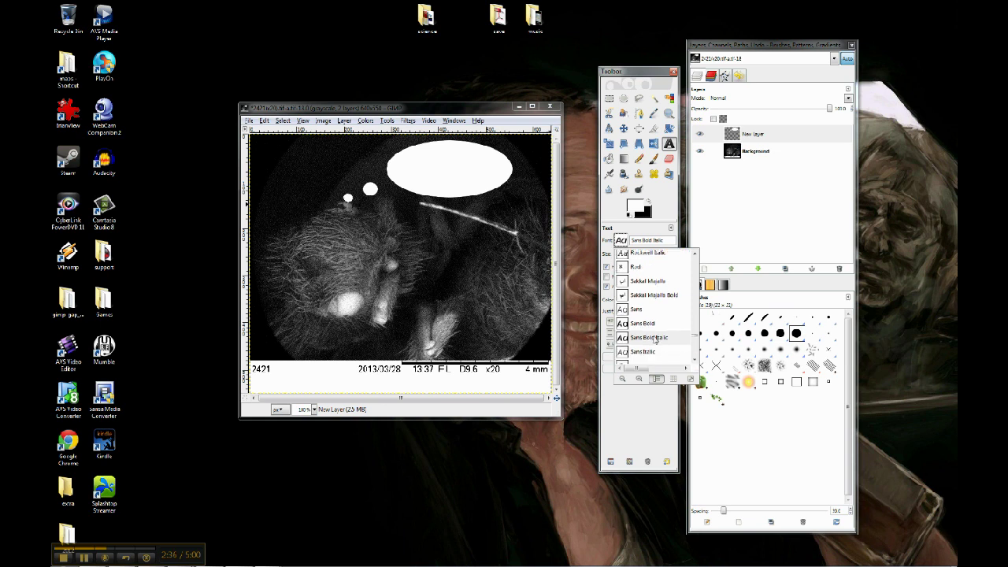
click(623, 244)
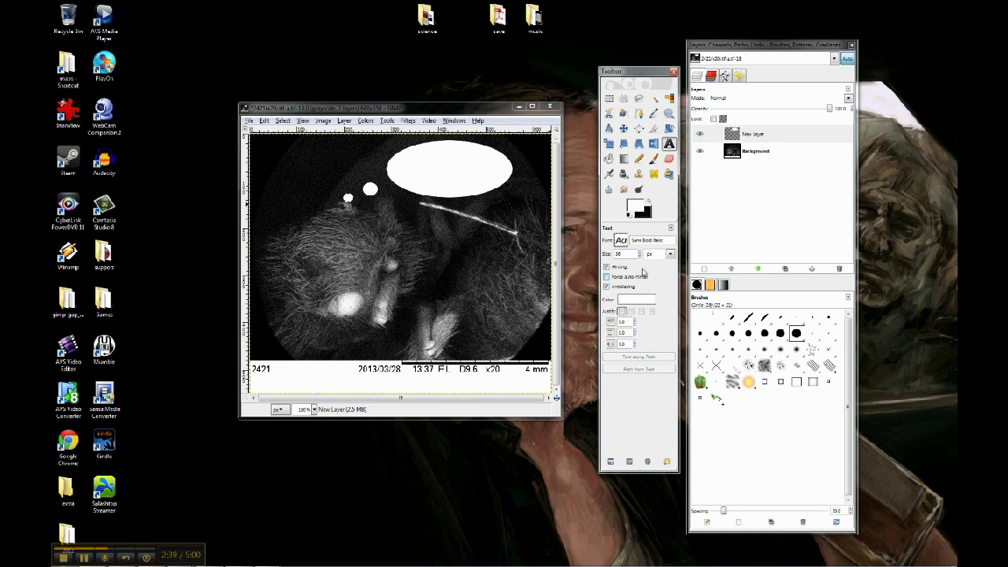
drag(623, 254, 612, 257)
click(644, 303)
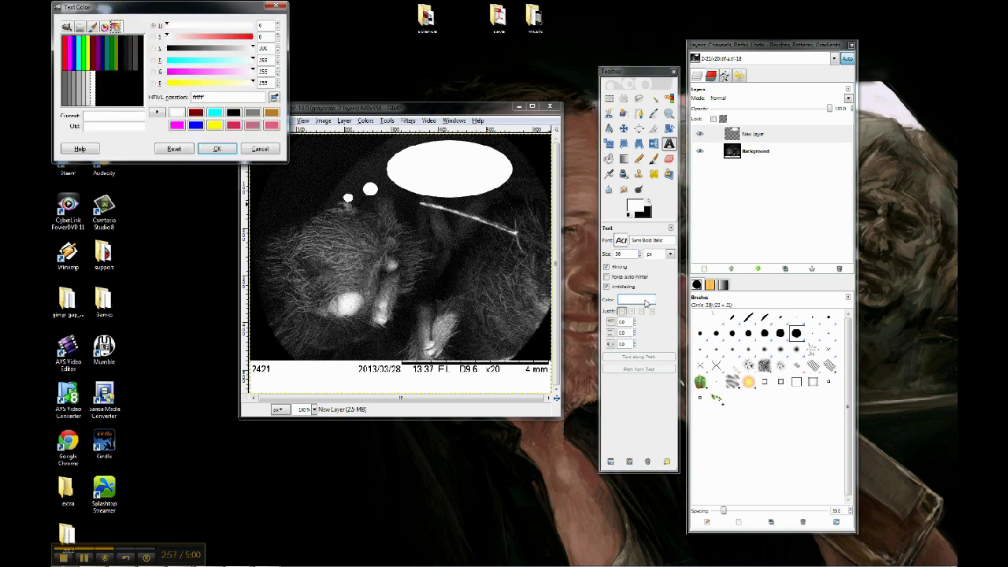
click(95, 62)
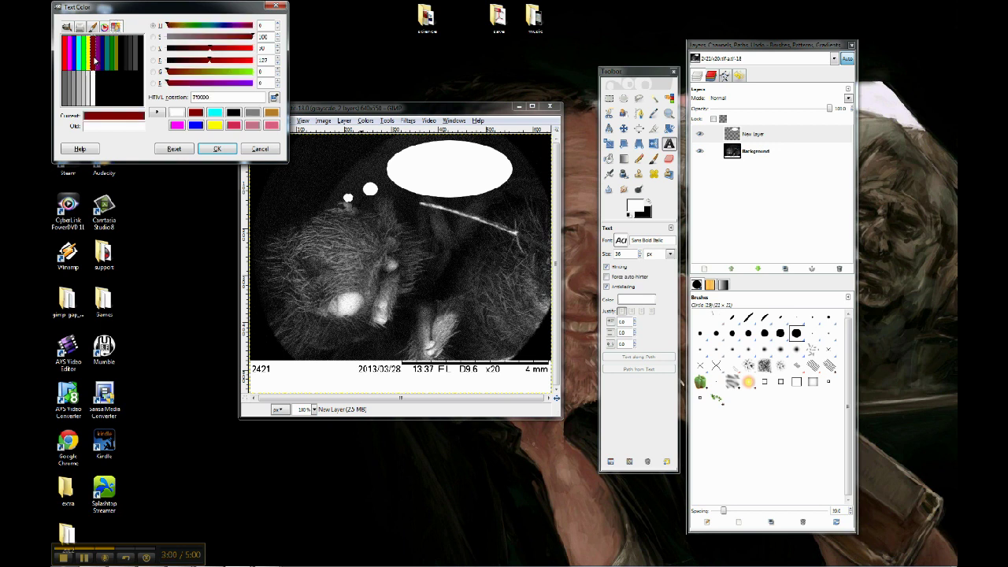
click(221, 149)
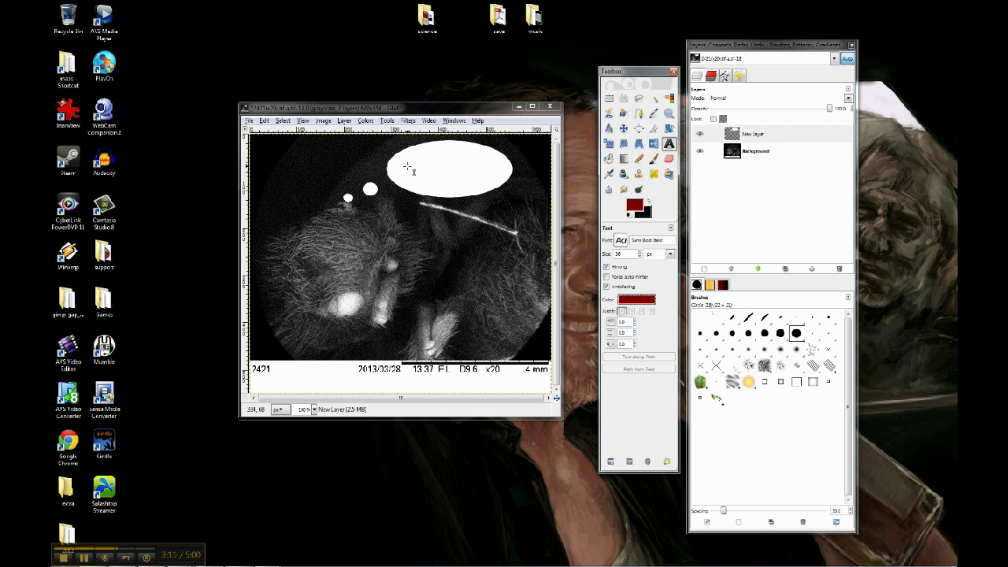
- Create a text box about 204 × 55 px inside the white ellipse, enter "SCIENCE!" and enable the selected font in the text editor
drag(404, 162, 498, 183)
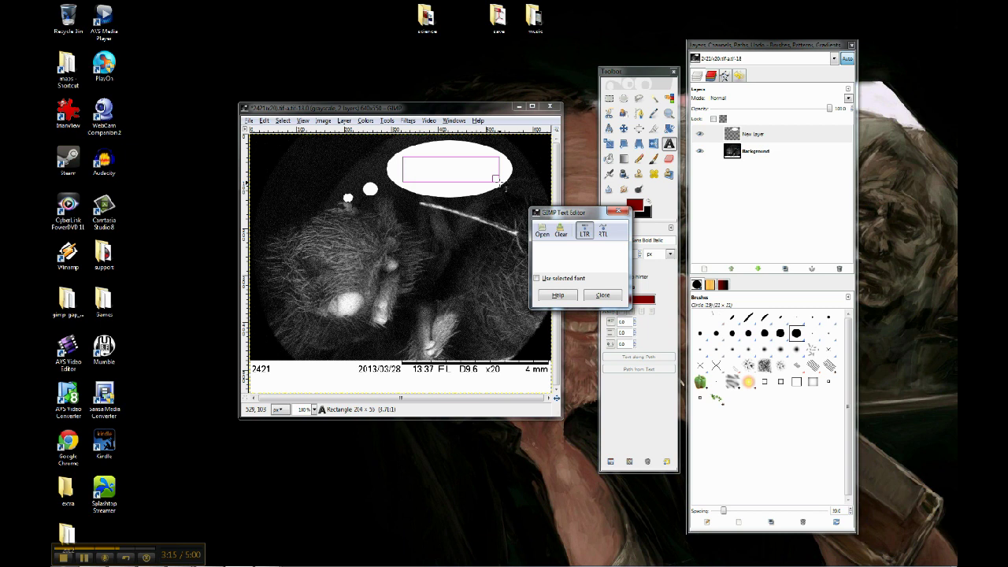
drag(498, 183, 498, 182)
text(SC)
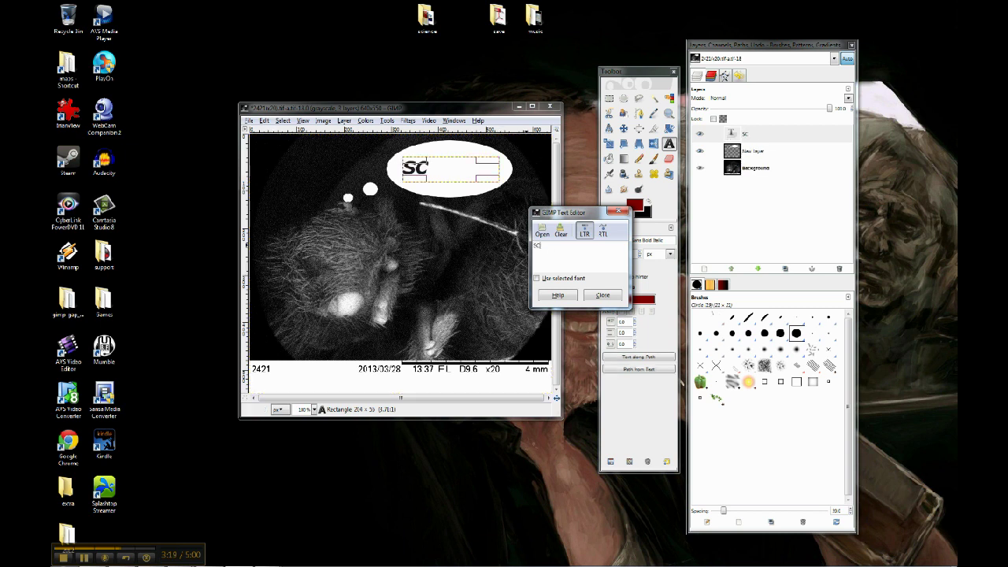
text(IENCE!)
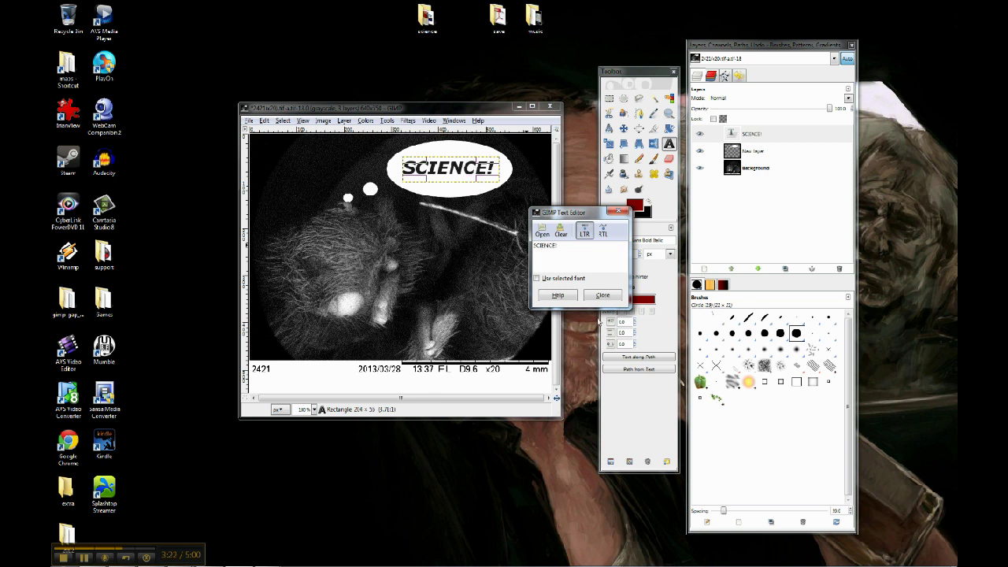
click(556, 281)
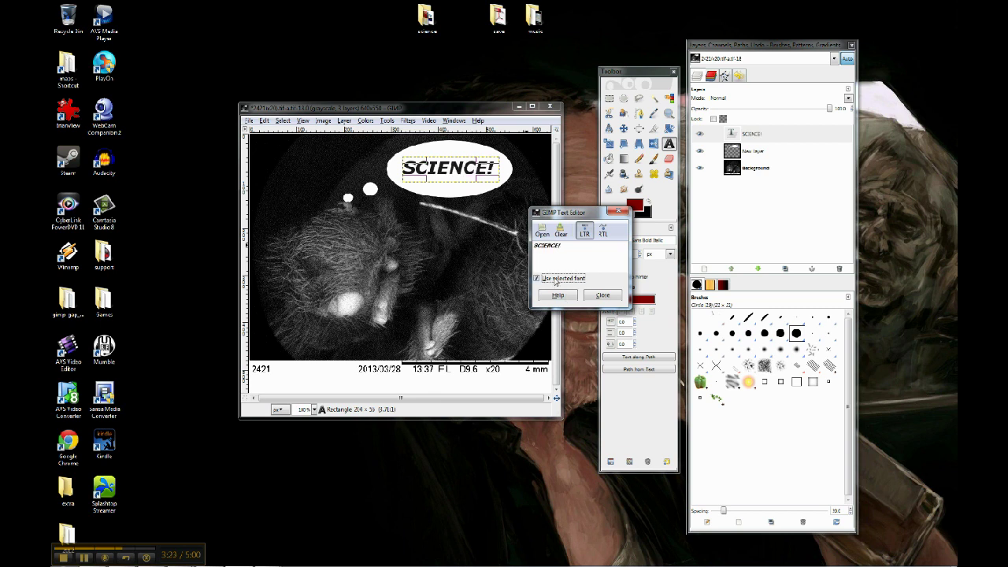
- Finish the text entry and convert the image from grayscale to RGB mode
click(602, 295)
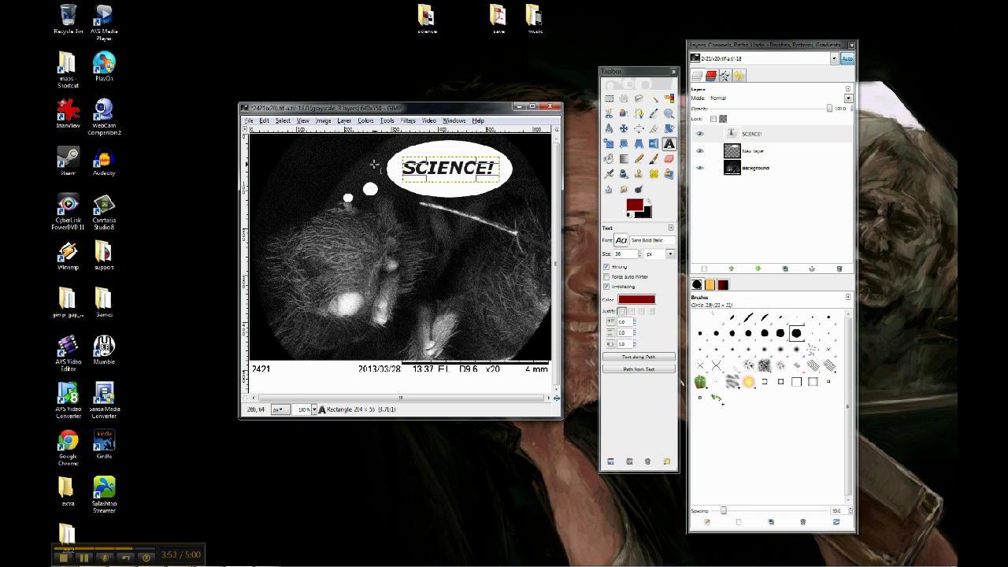
click(324, 121)
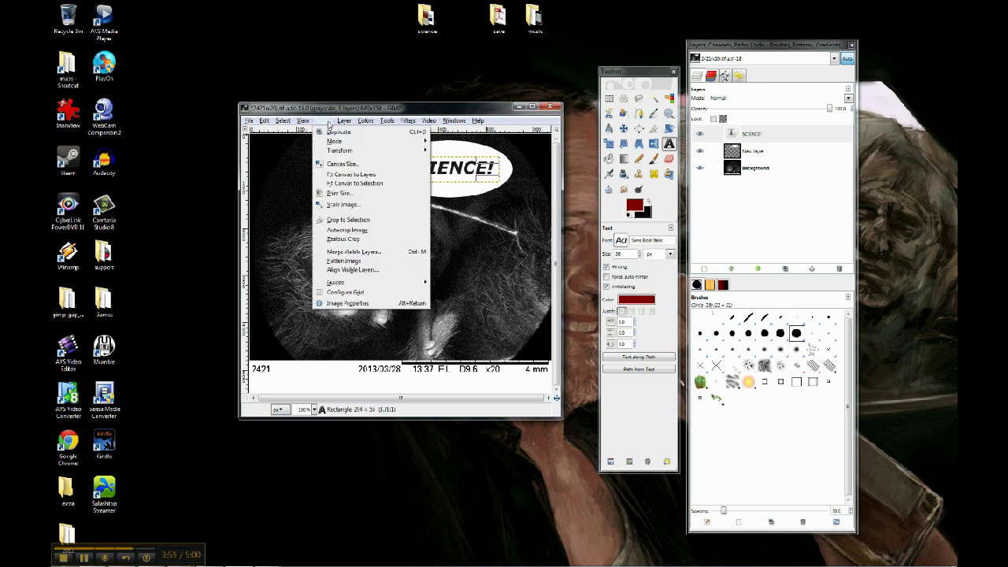
mouse_move(339, 142)
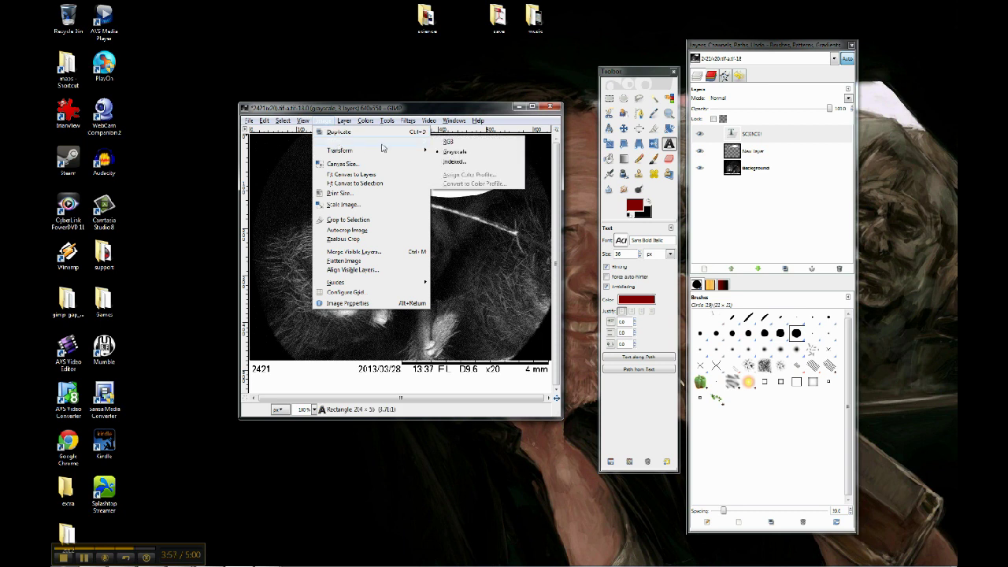
click(463, 148)
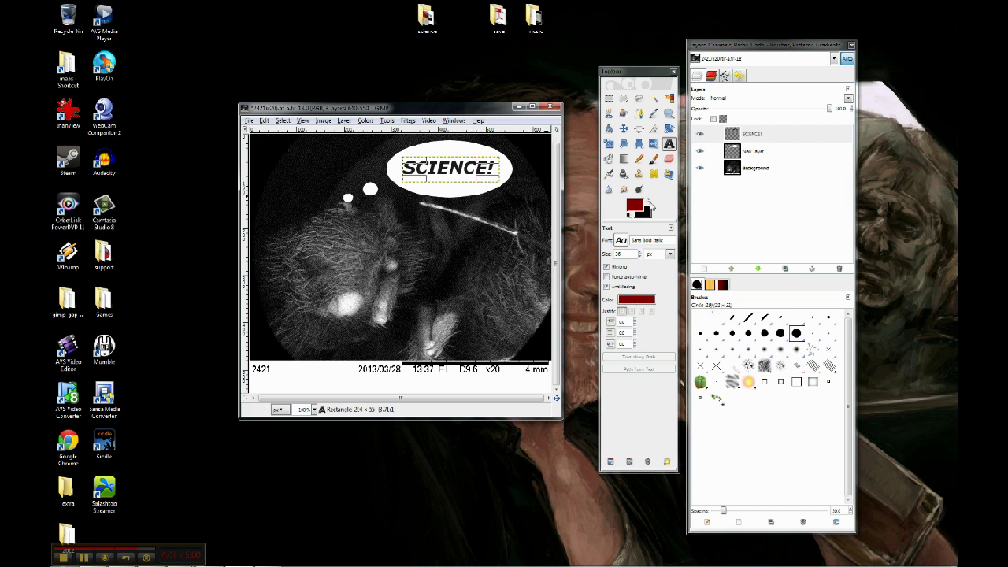
- Reopen the "SCIENCE!" text layer for editing with the Text tool so the dark red color is applied to it
click(669, 144)
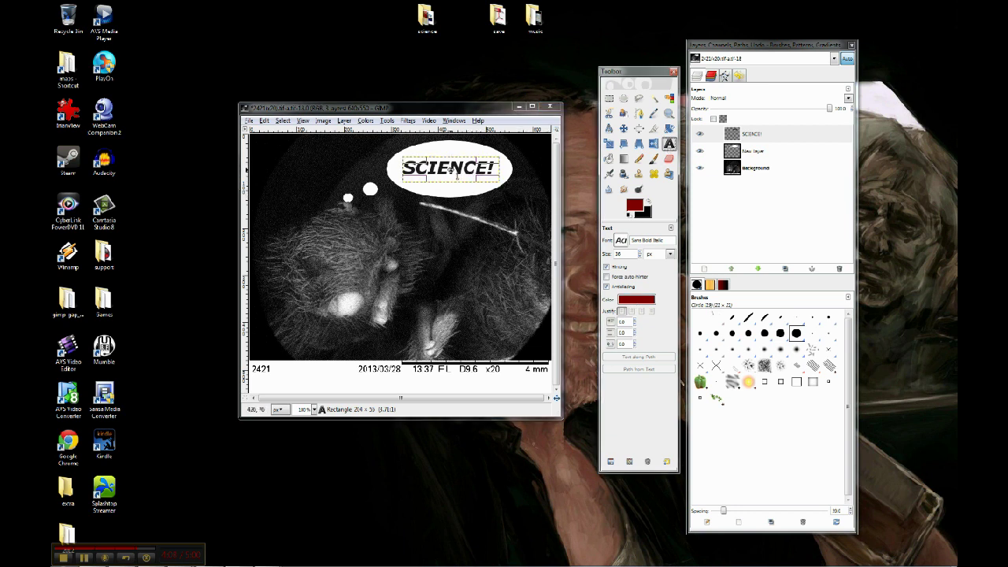
click(455, 172)
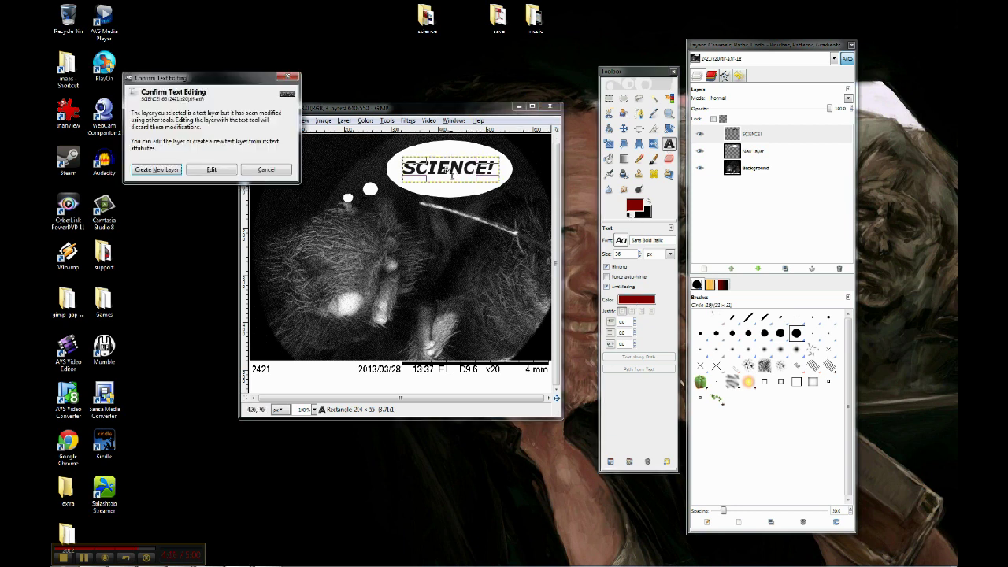
drag(199, 78, 261, 91)
click(270, 186)
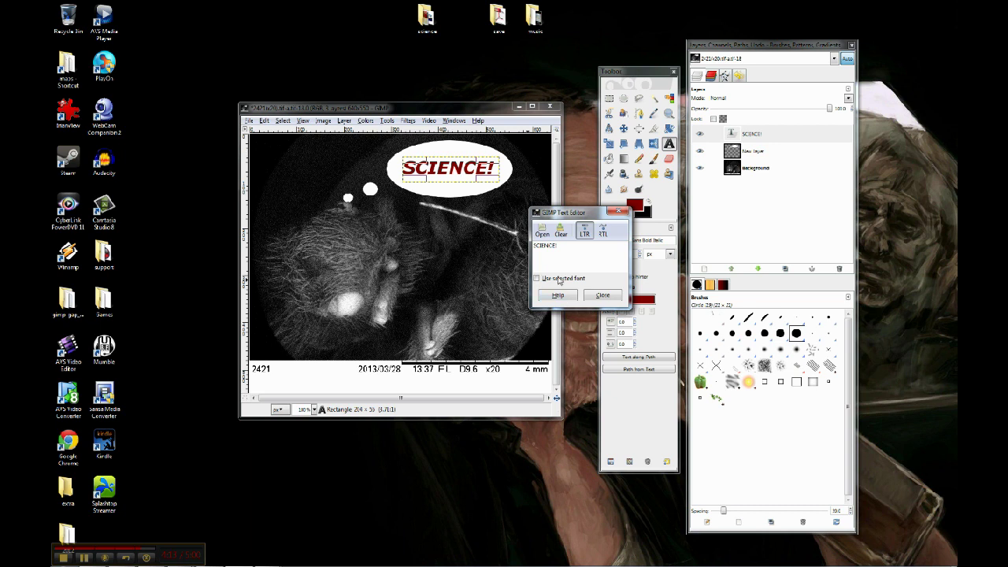
click(604, 297)
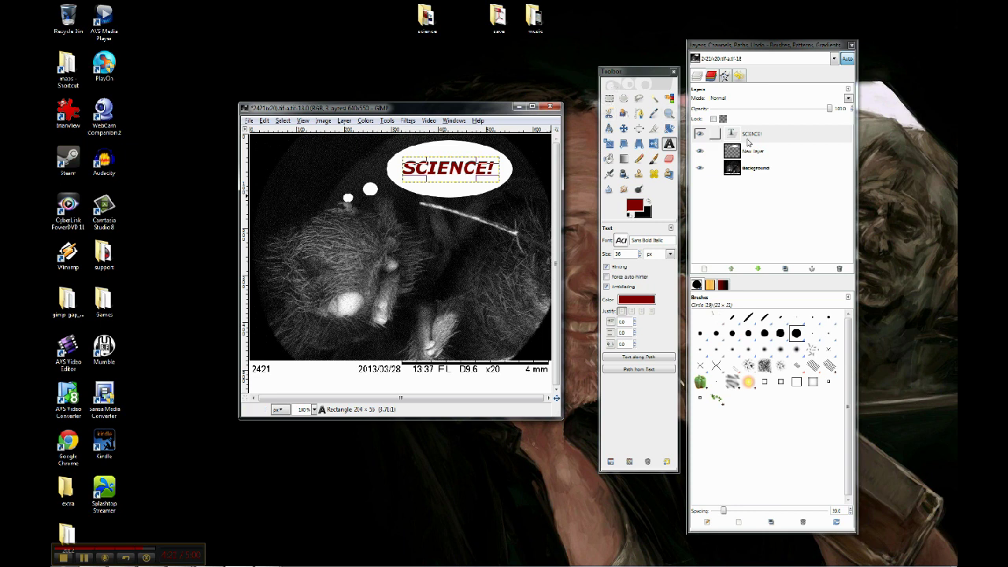
- Select the SCIENCE! layer and shift the text slightly inside the white ellipse with the Move tool, undoing a stray change
click(768, 50)
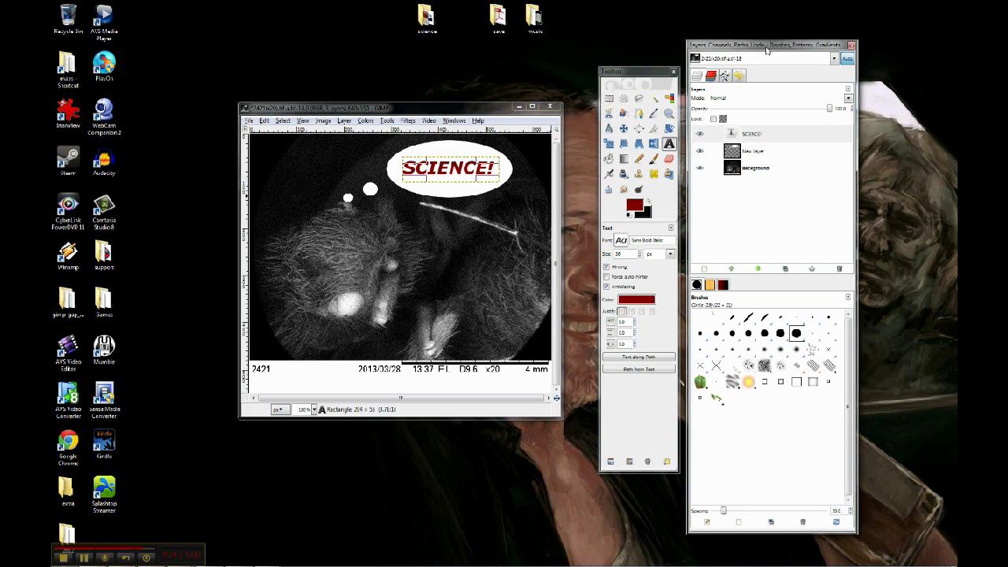
click(752, 135)
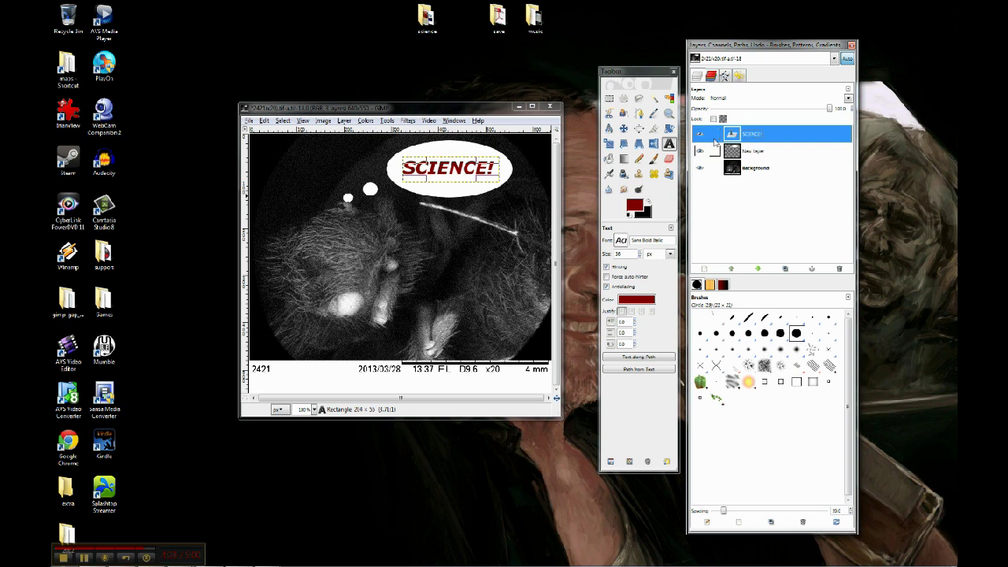
click(623, 128)
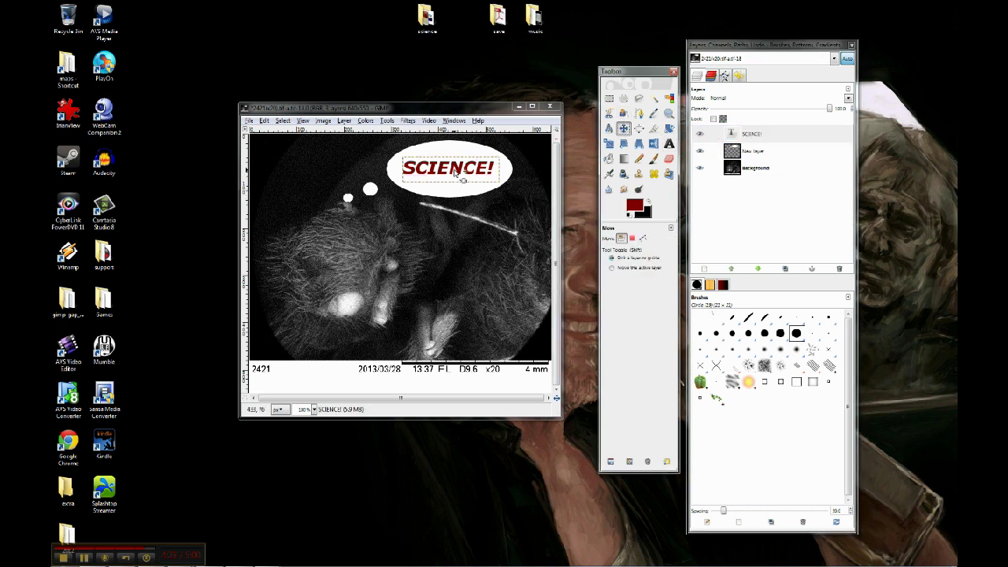
mouse_move(470, 175)
mouse_down()
mouse_move(455, 188)
mouse_move(465, 178)
mouse_up()
key(ctrl+z)
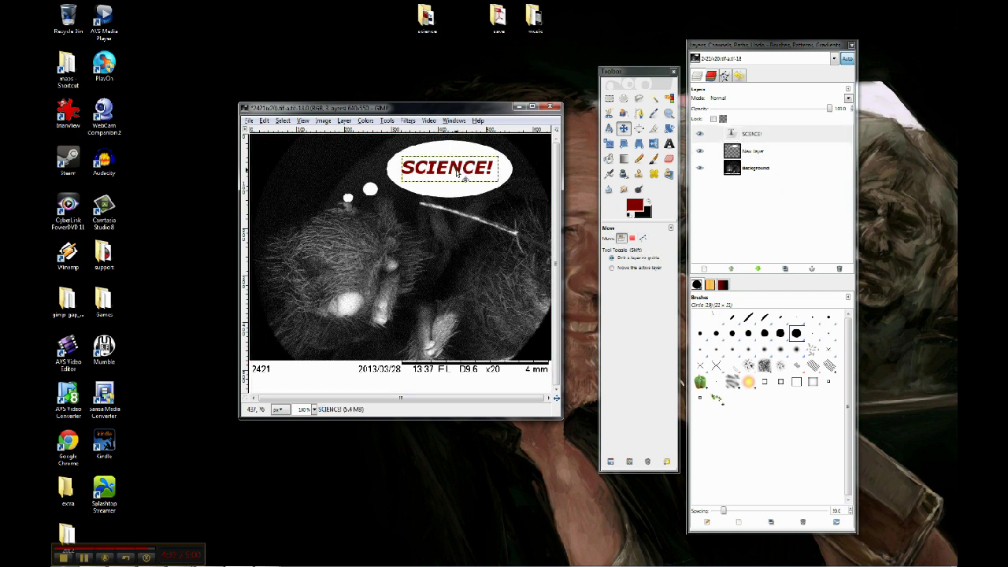
- Merge the SCIENCE! text layer down into the bubble layer, and merge that layer down into the Background
click(752, 136)
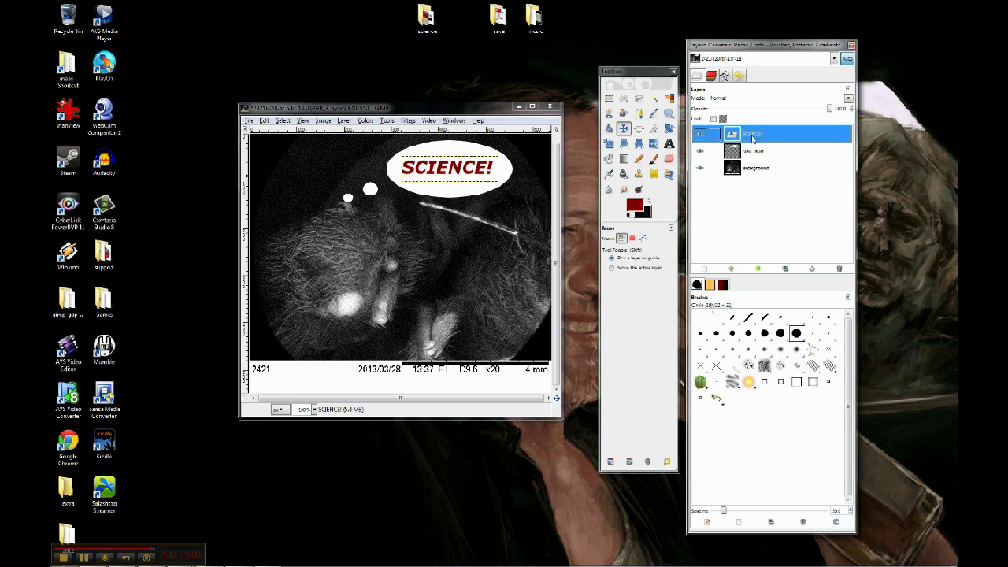
right_click(752, 138)
click(769, 210)
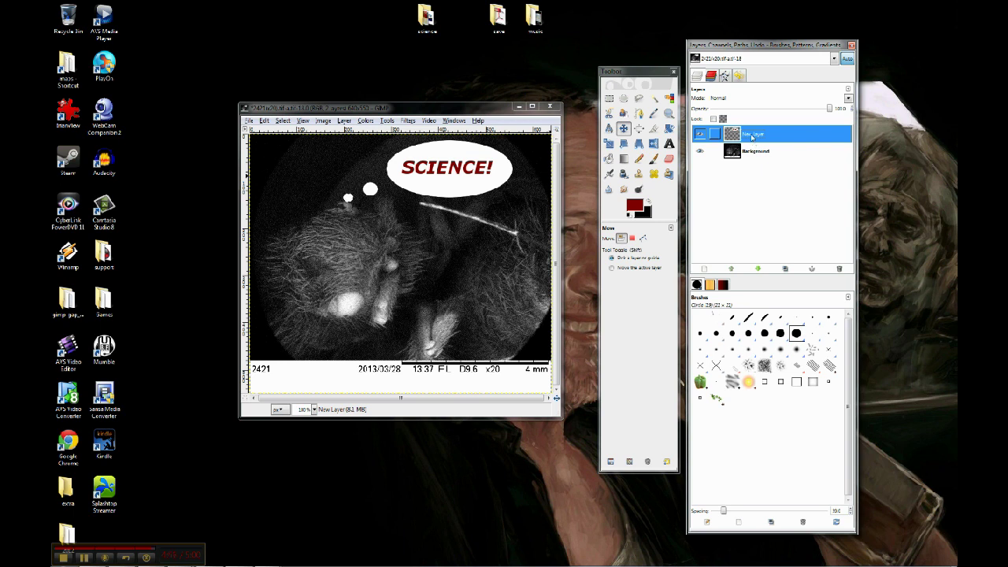
right_click(751, 136)
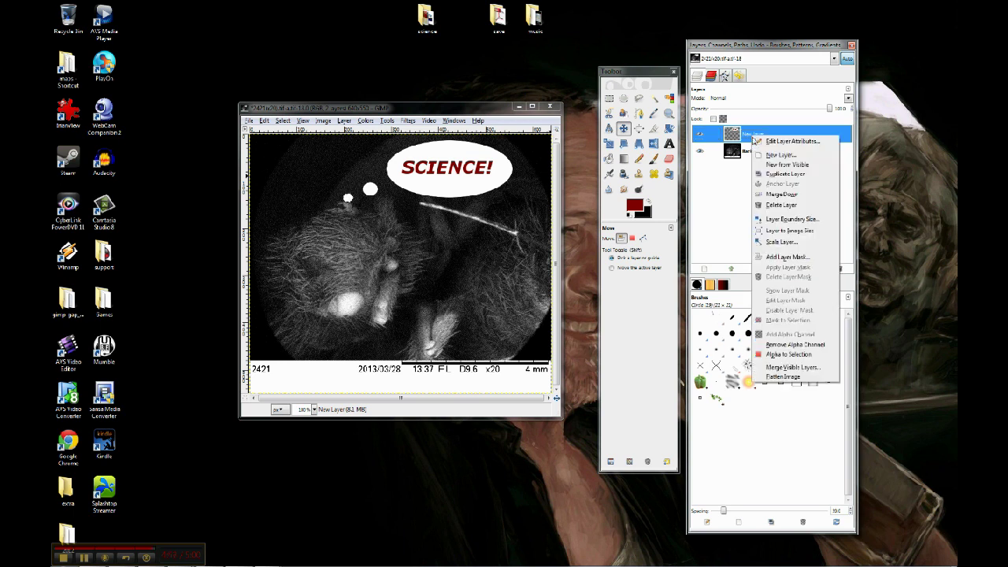
click(782, 202)
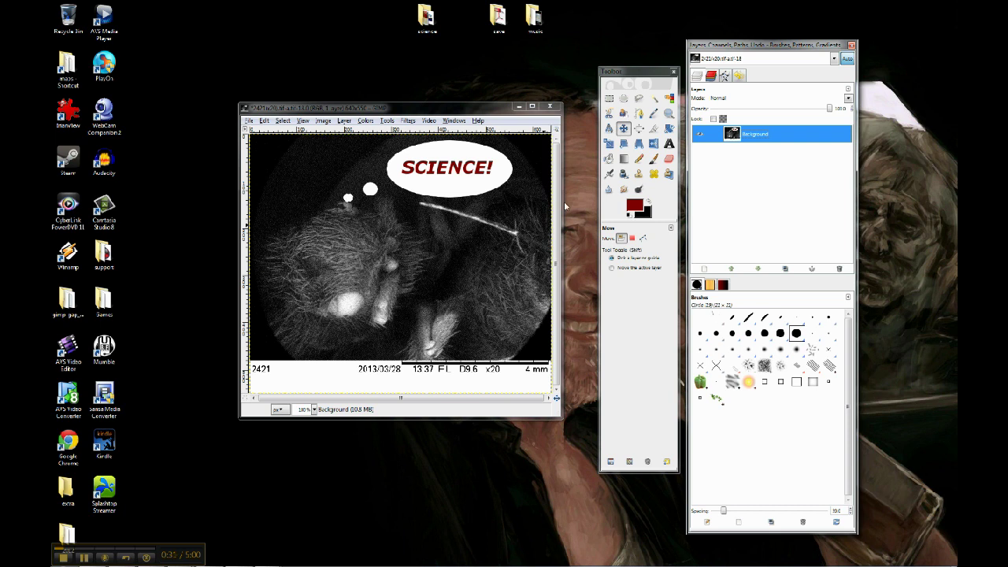
- Draw a rectangular selection about 639 × 480 px around the picture above the white caption strip and crop the image to it
click(609, 97)
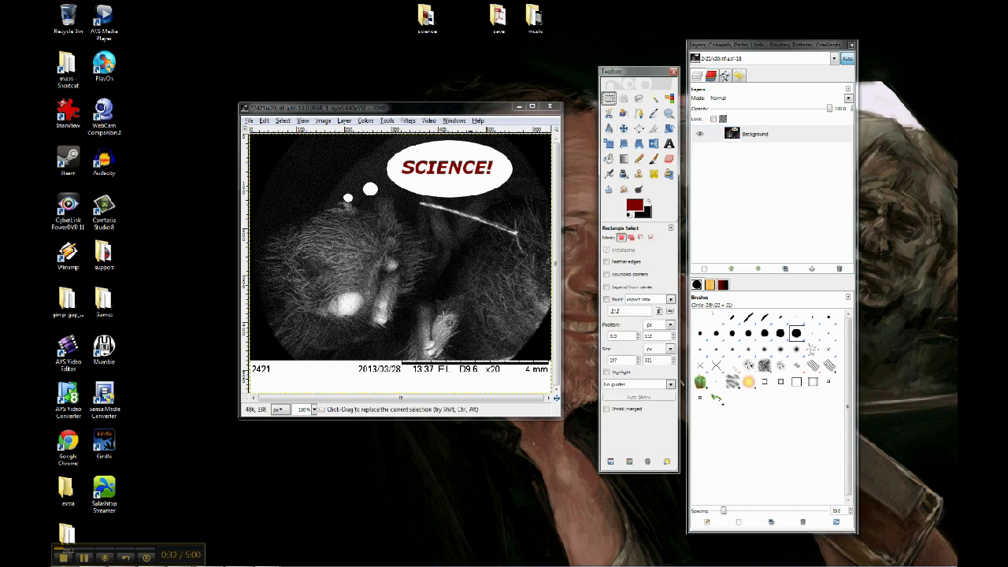
click(257, 368)
drag(257, 368, 555, 136)
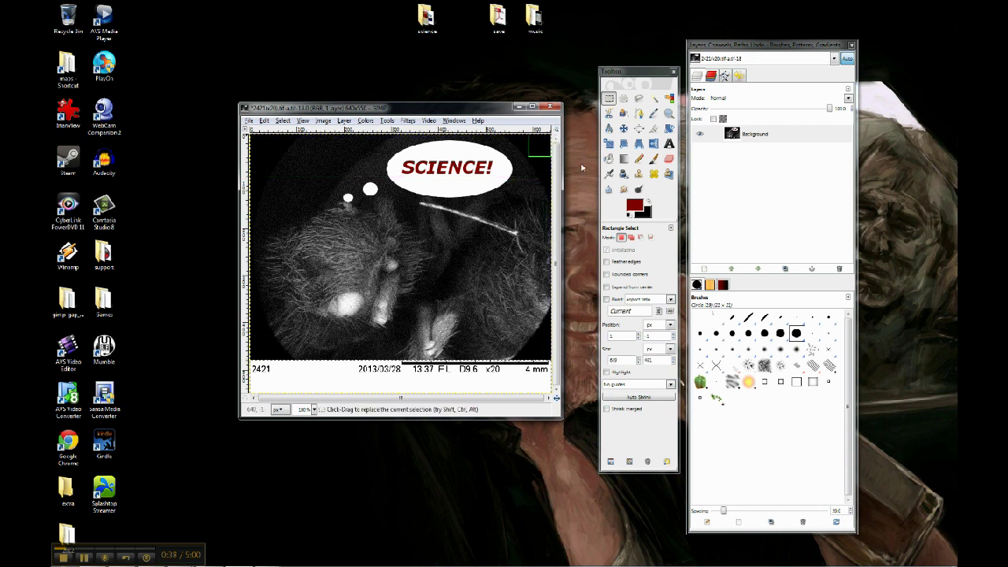
key(Return)
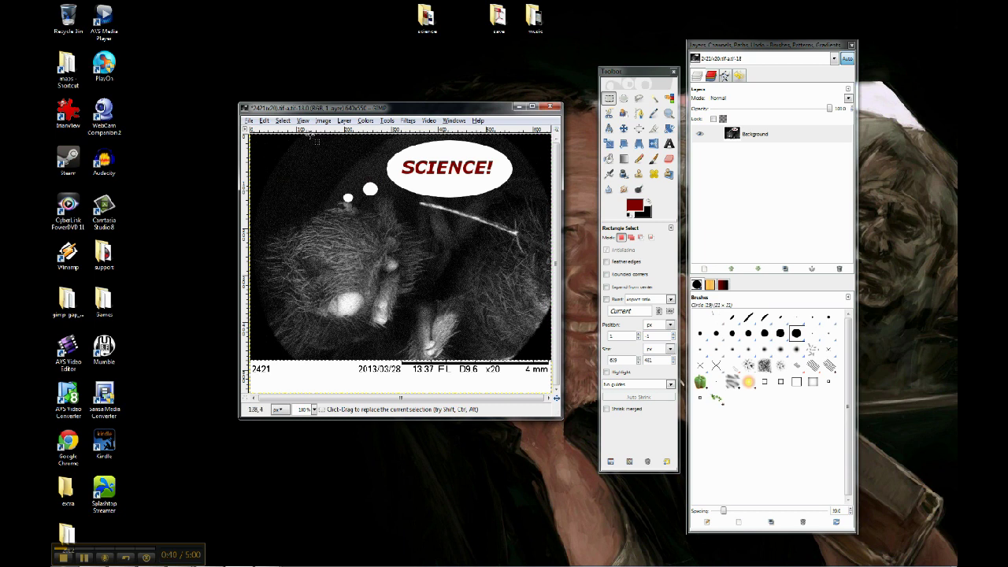
click(323, 121)
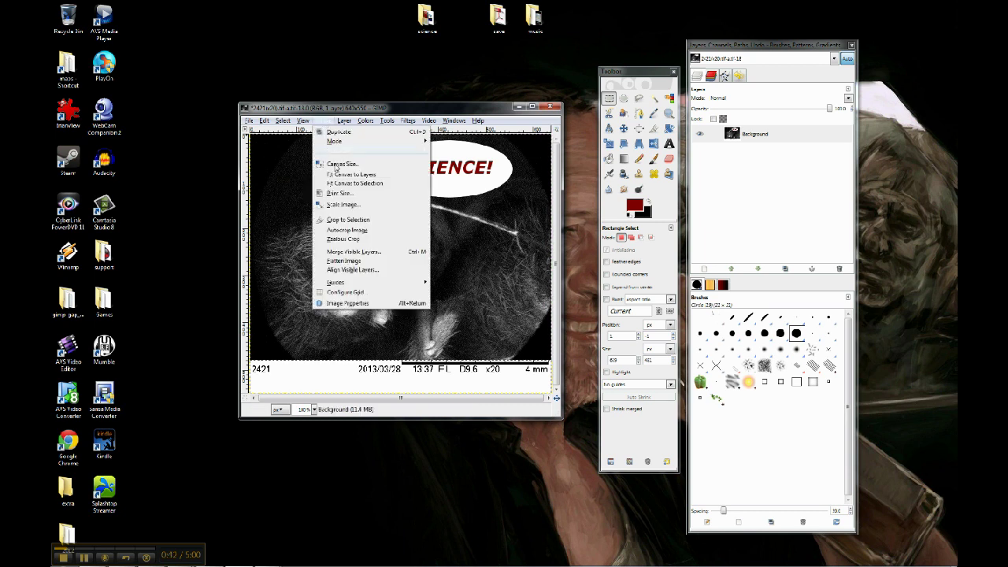
click(347, 220)
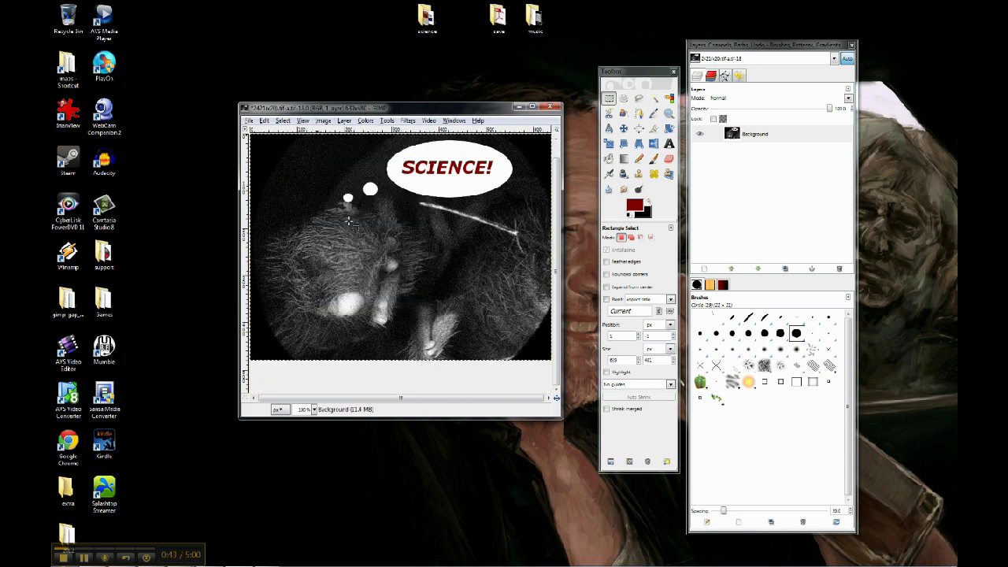
- Save the image as science-2.jpg in the text folder, exporting it as a flattened JPEG with the default quality settings
click(249, 120)
click(295, 207)
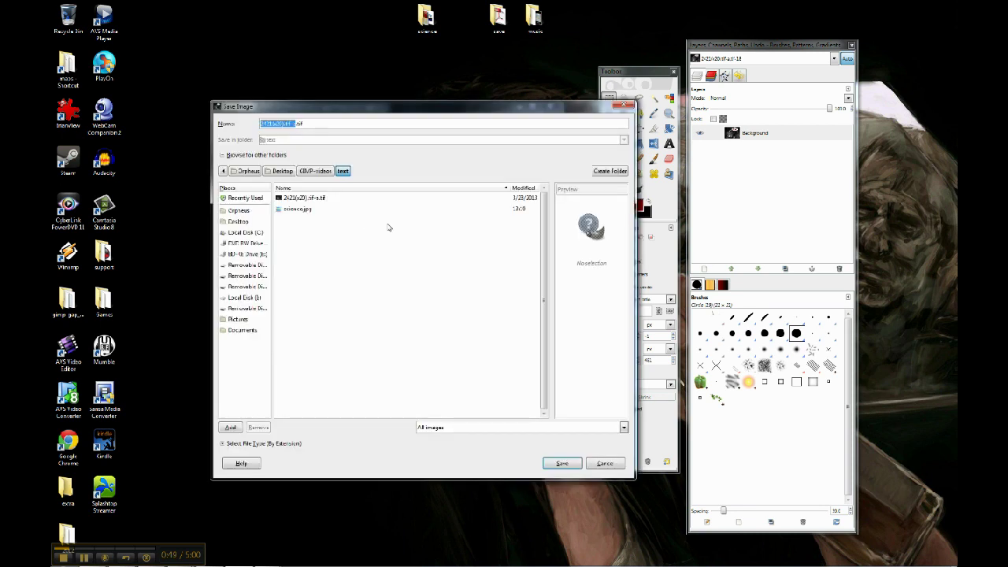
text(science)
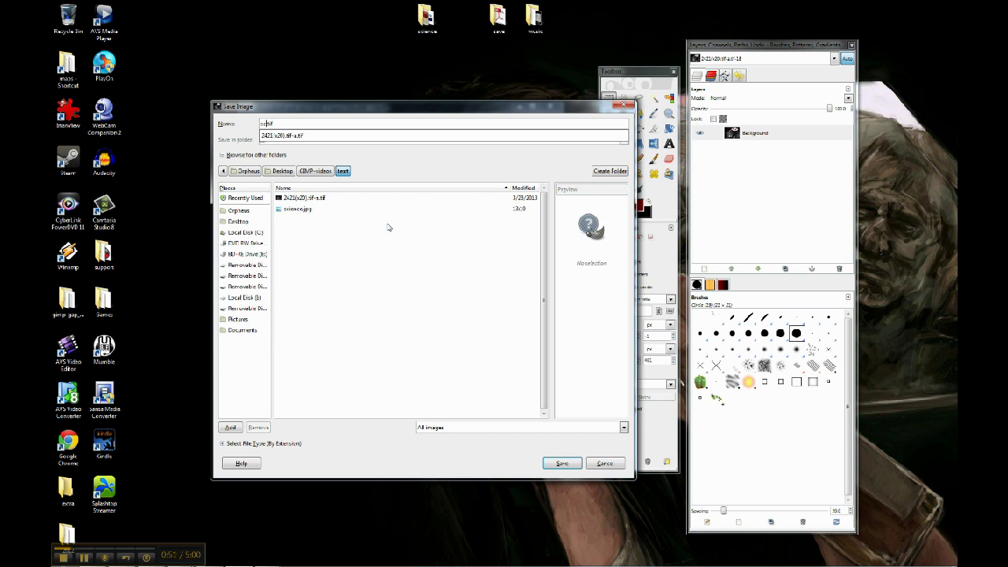
text(e)
text( 2)
text(jpg)
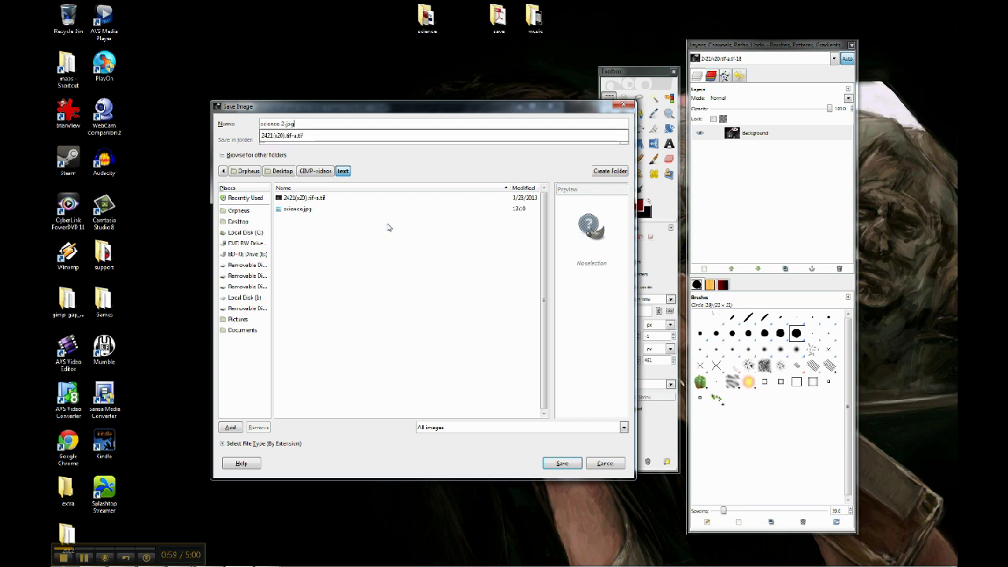
click(561, 463)
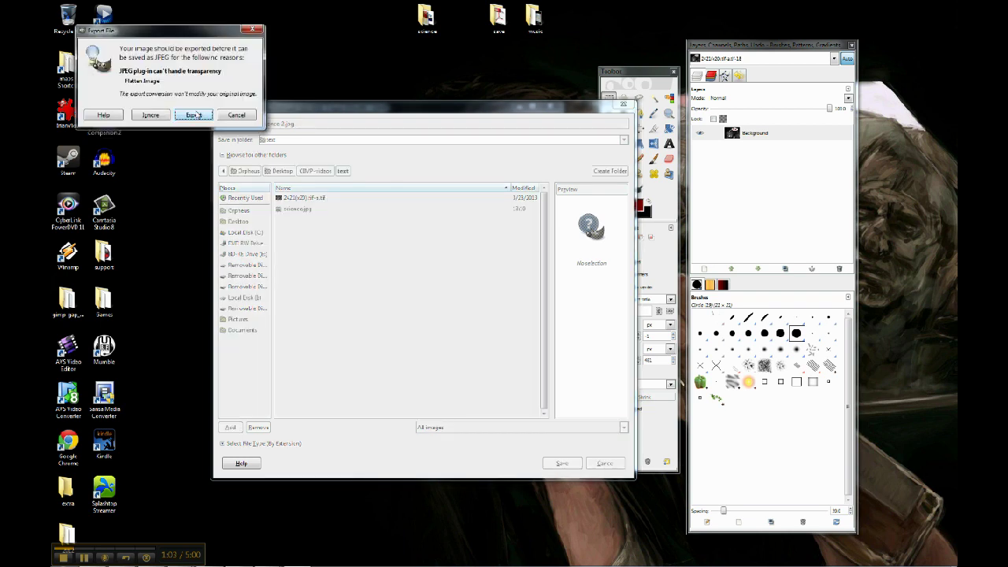
drag(175, 33, 315, 63)
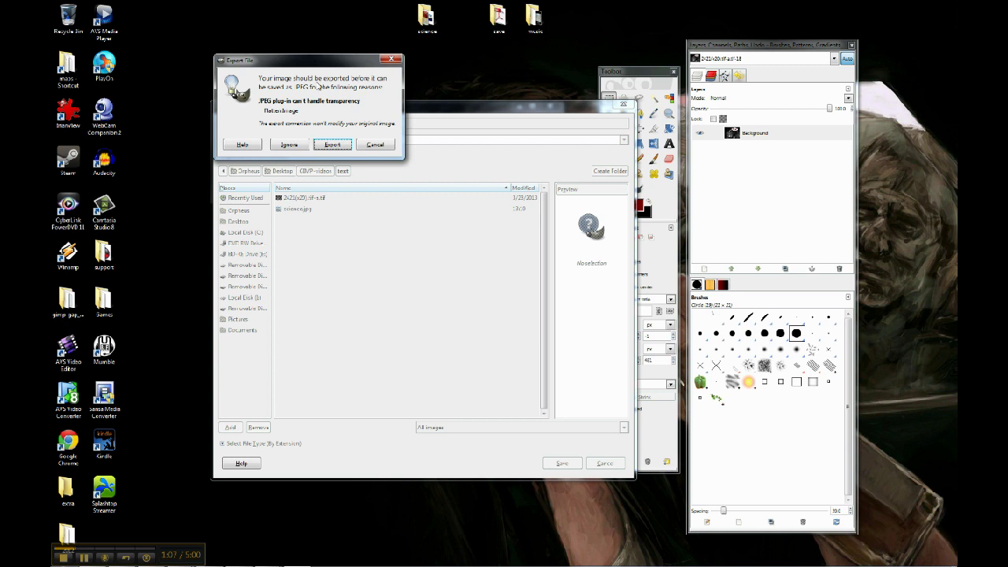
click(332, 145)
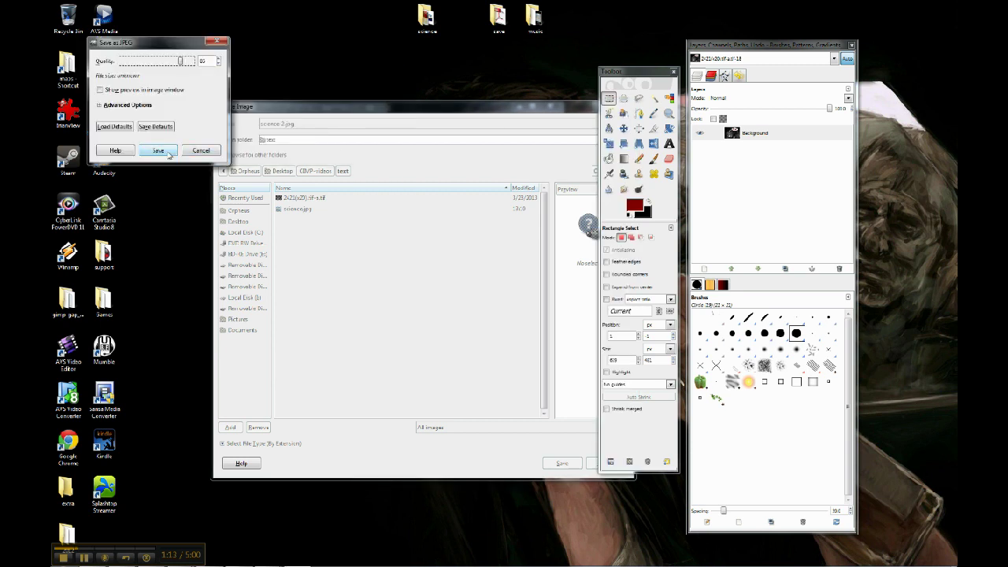
click(158, 150)
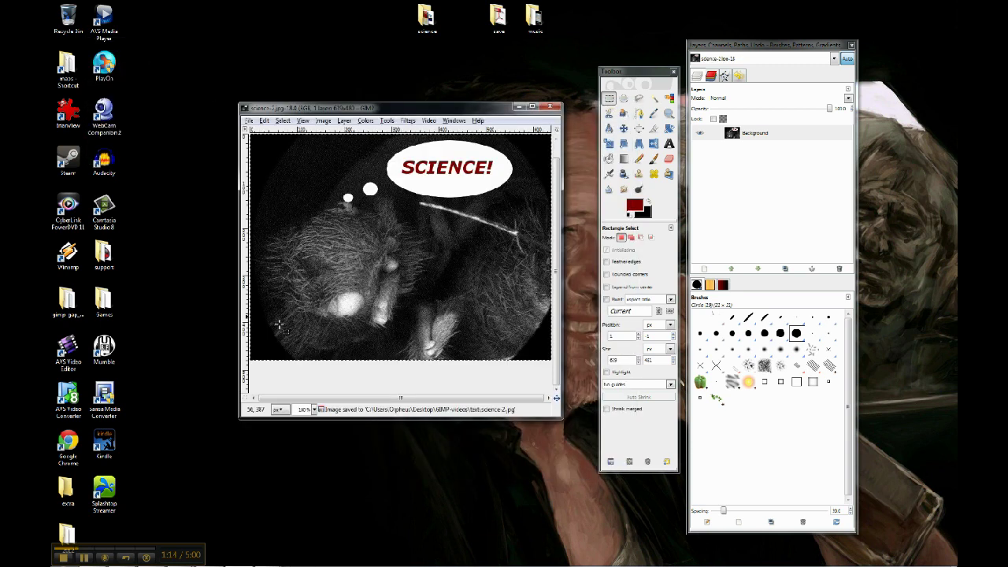
- Switch to the file explorer, view science-2 in the photo viewer, and return to the GIMP image window
click(268, 560)
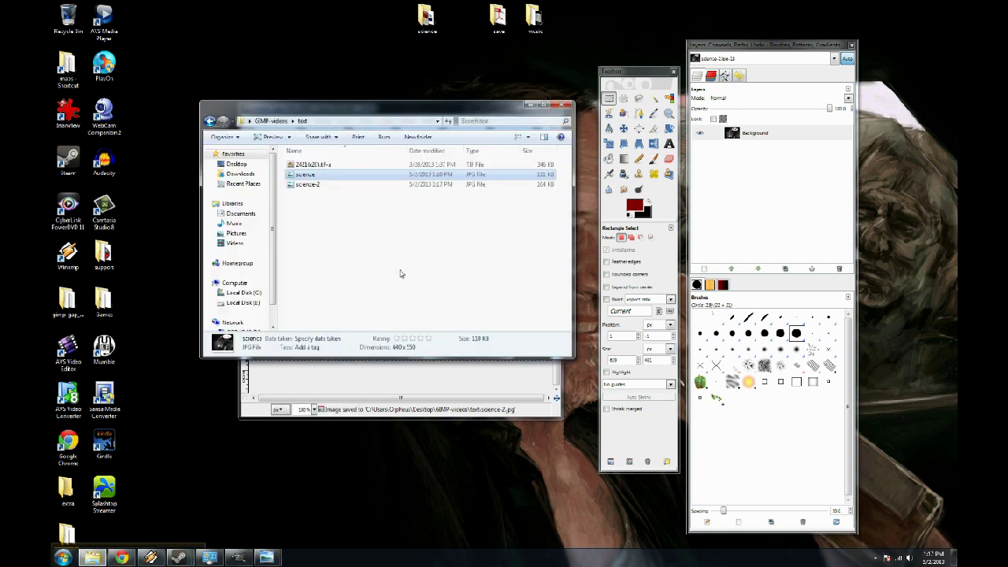
double_click(311, 187)
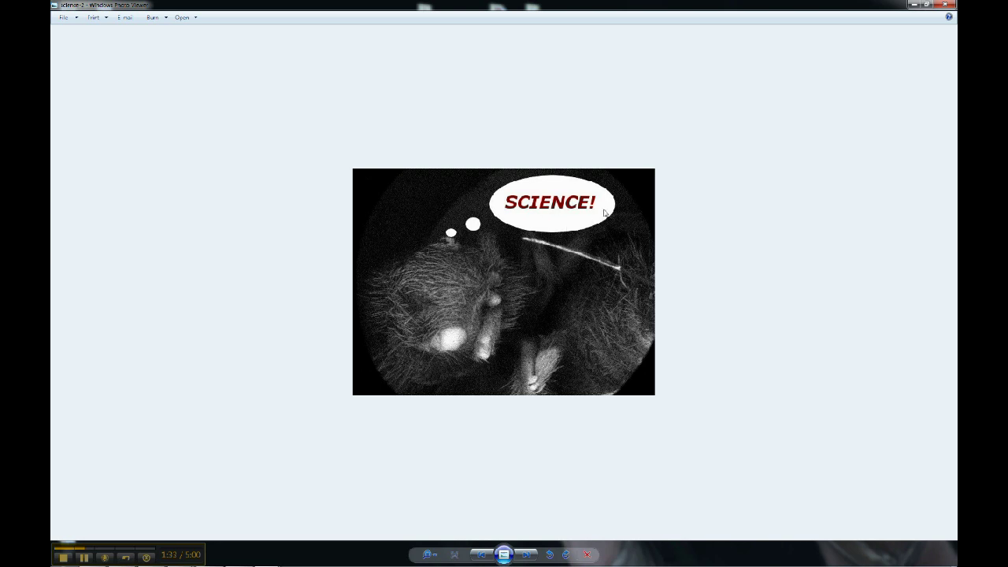
click(943, 7)
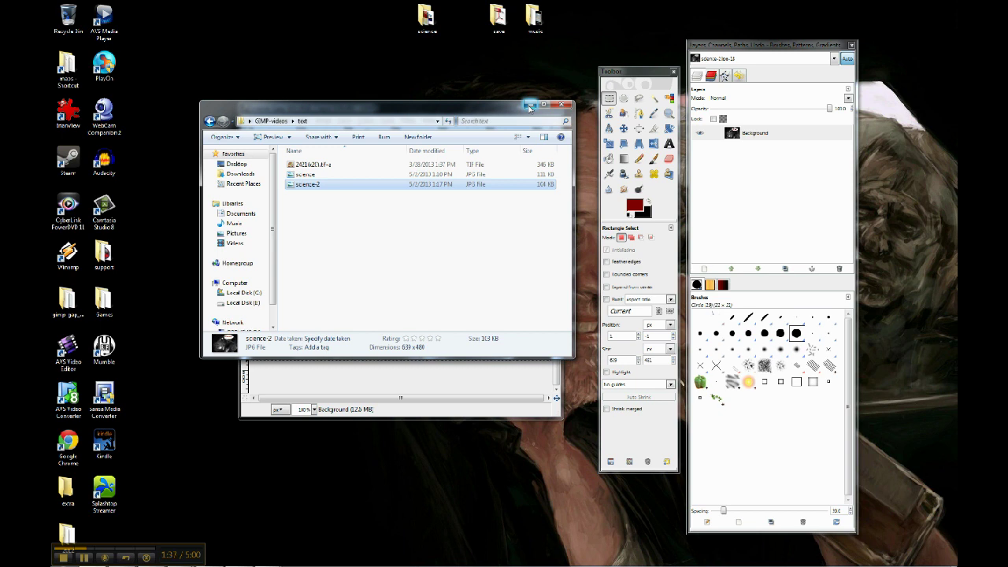
click(529, 106)
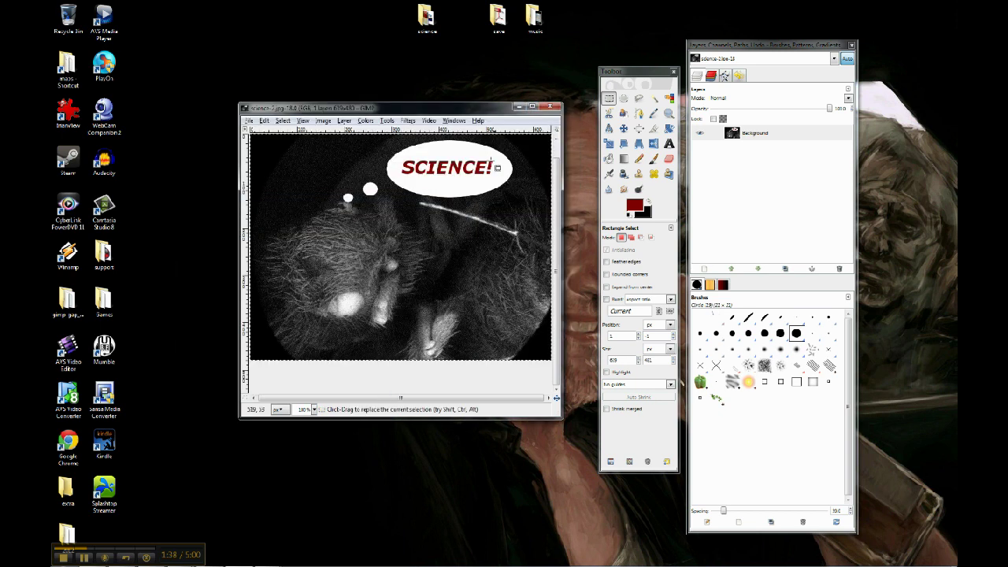